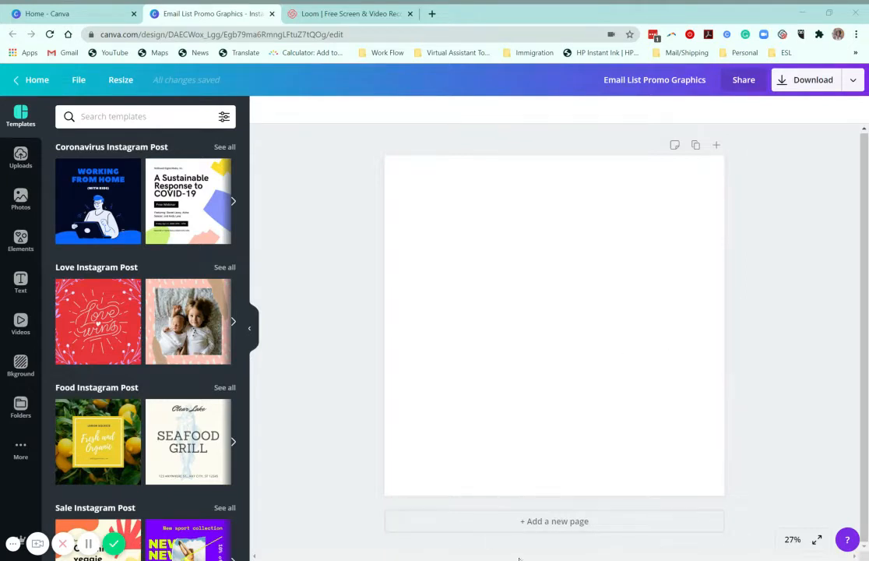
Fill the blank page with the uploaded photo of a white phone beside purple notebooks as its background.
click(573, 373)
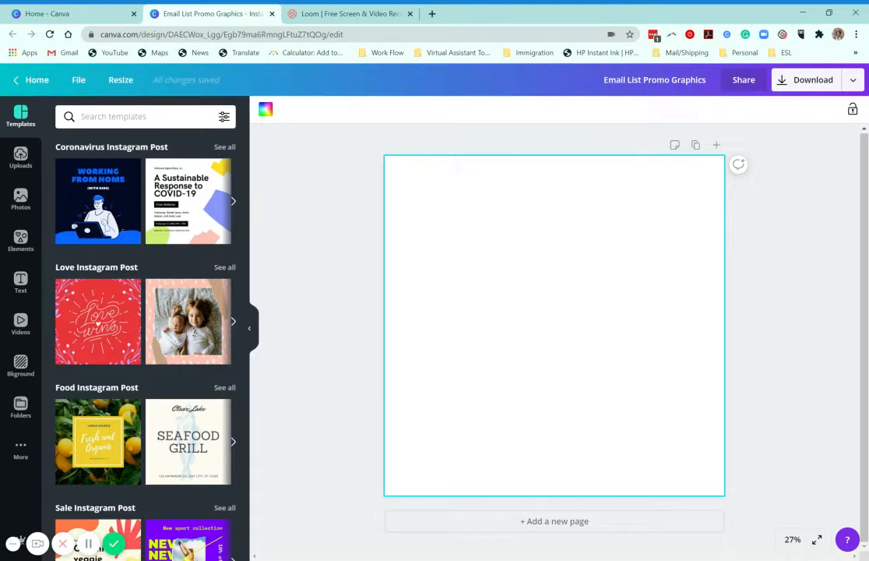
click(20, 165)
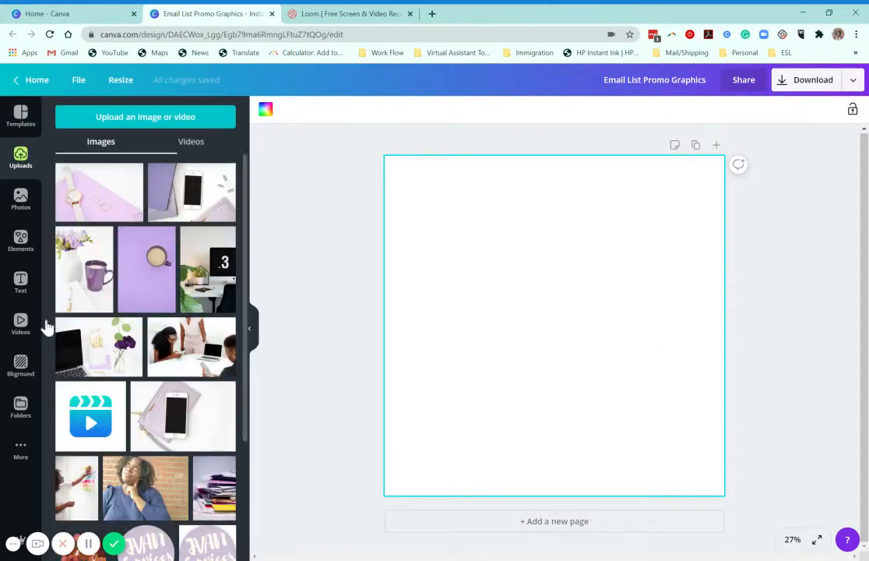
click(222, 205)
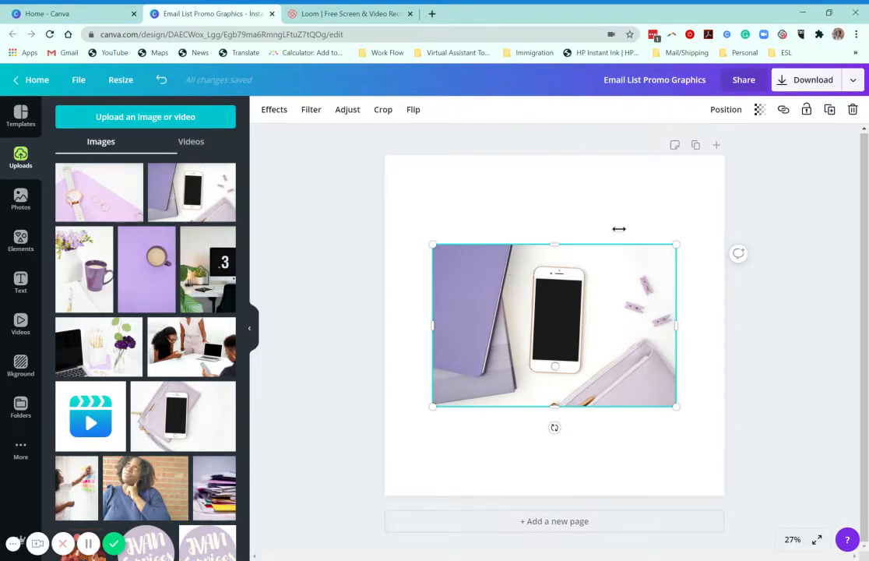
key(Delete)
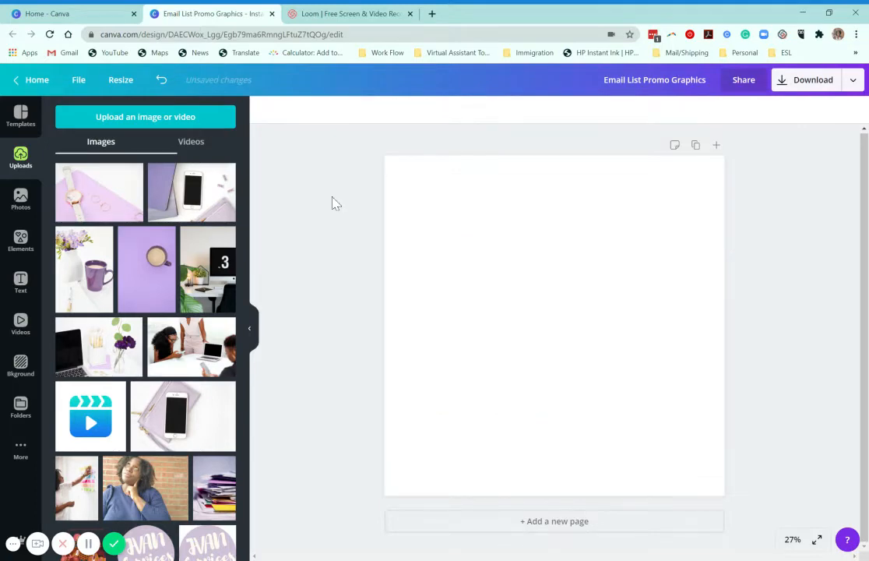
drag(187, 186, 434, 209)
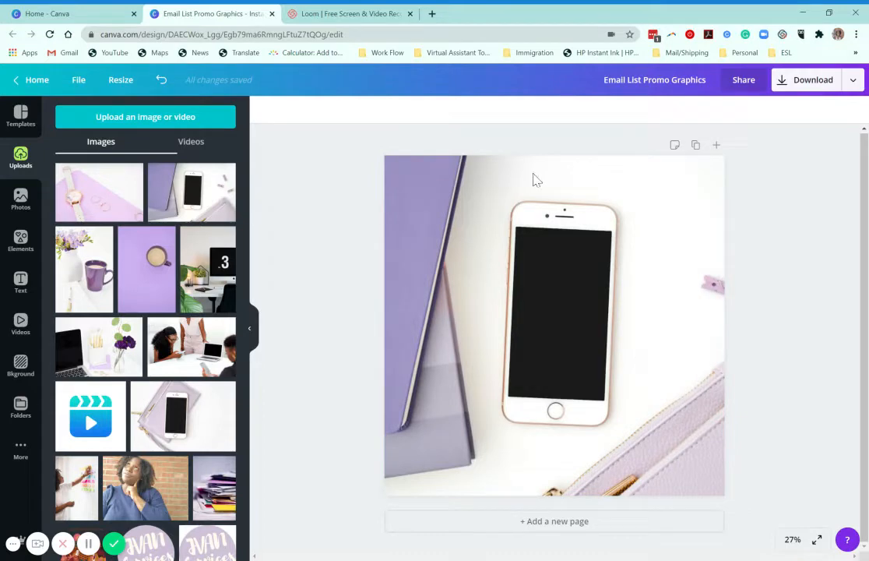
Shift the background photo's crop so the phone sits further left and more of the purple clothespins shows.
double_click(650, 344)
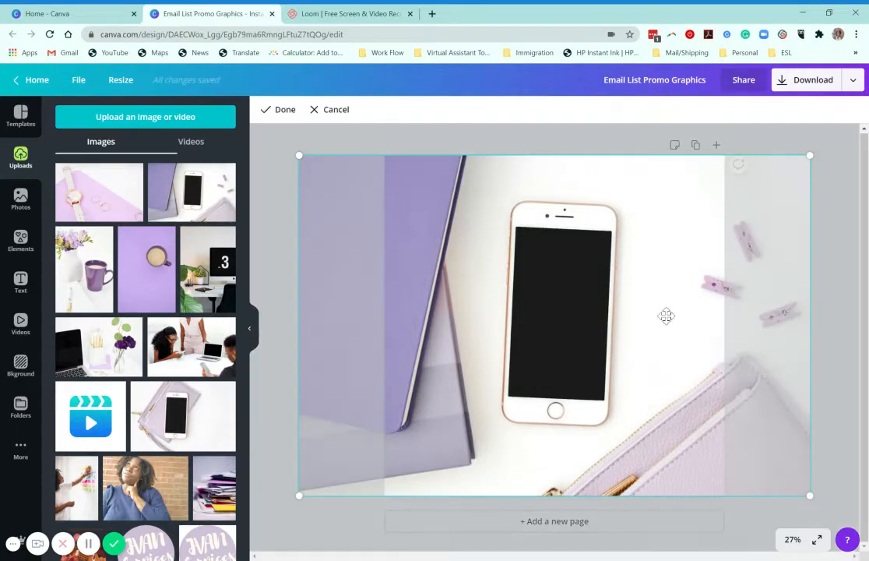
drag(664, 316, 605, 331)
click(823, 314)
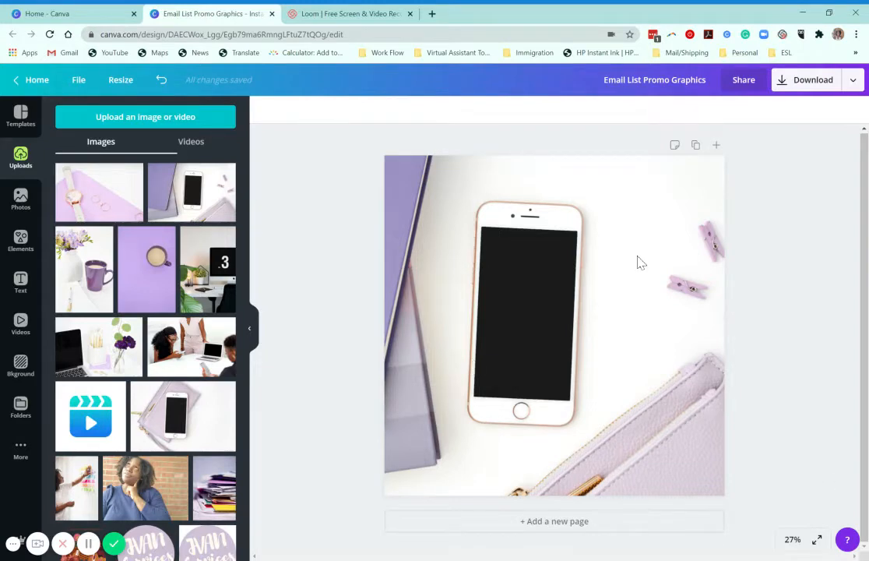
Add a square shape over the phone and recolour it with the black brand colour.
click(21, 242)
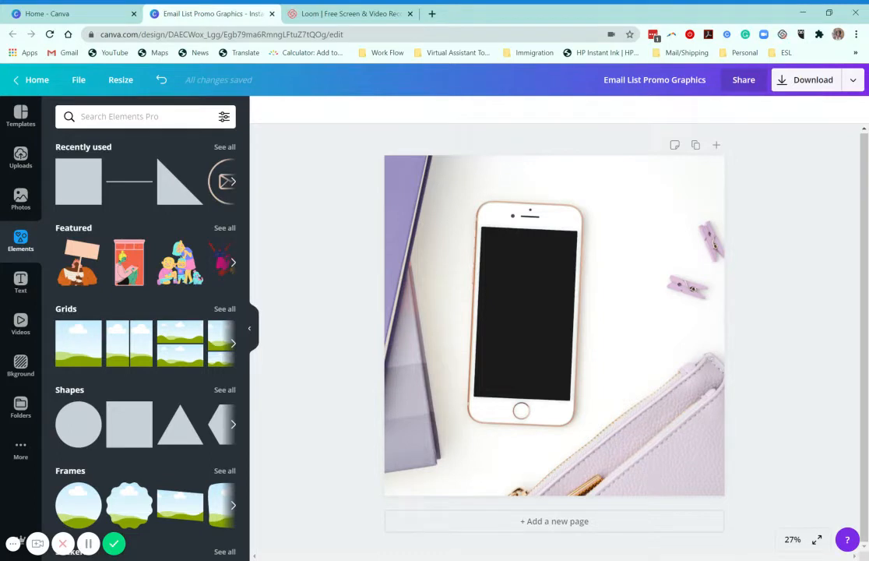
click(70, 193)
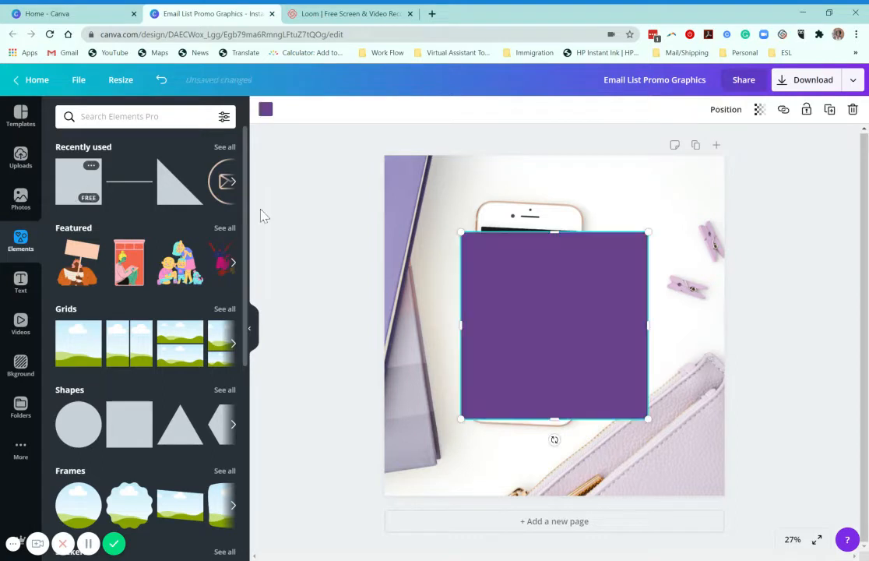
drag(574, 281, 563, 262)
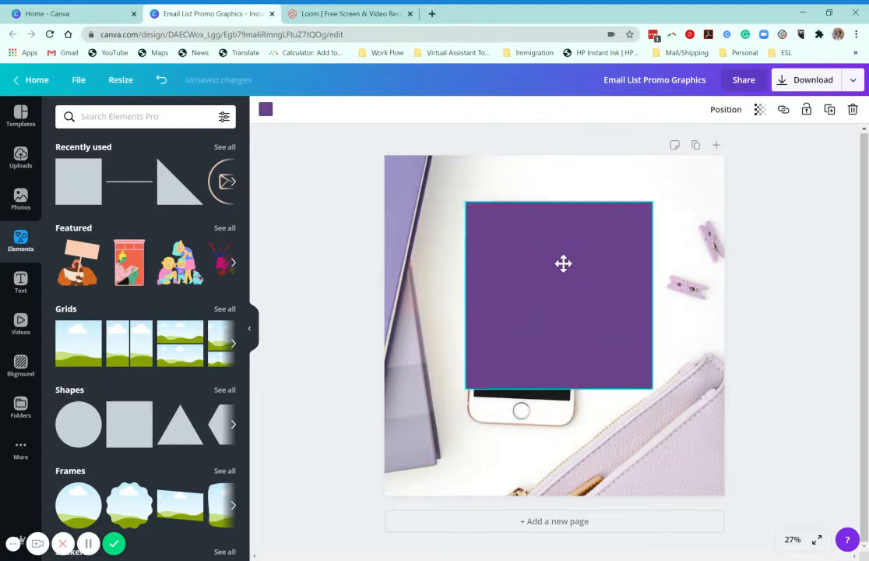
click(265, 113)
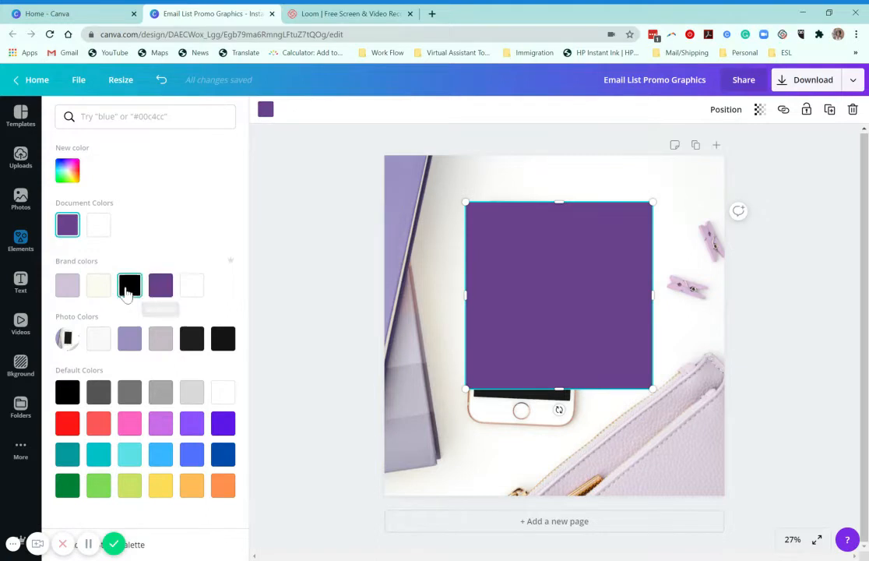
click(128, 290)
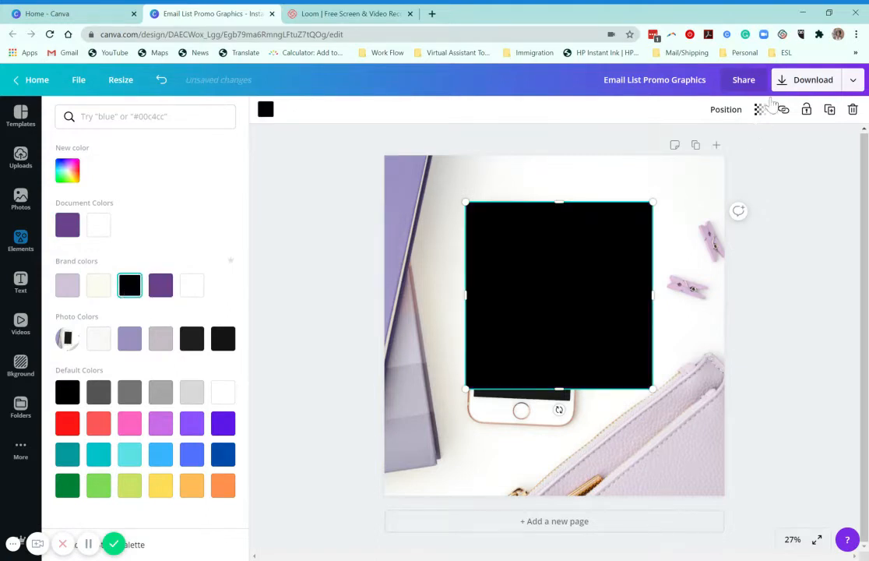
Set the black square's transparency to 40.
click(759, 109)
drag(721, 140, 694, 141)
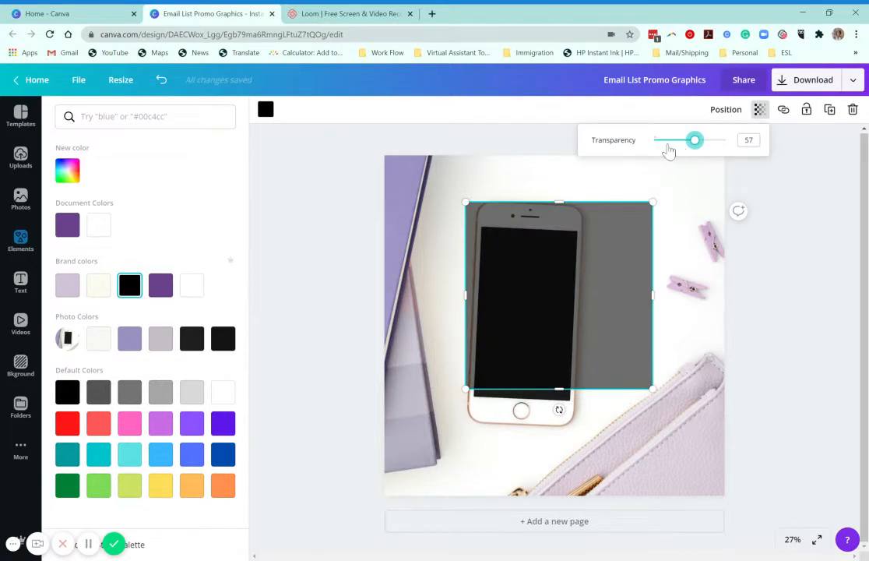
click(668, 141)
click(677, 142)
click(691, 142)
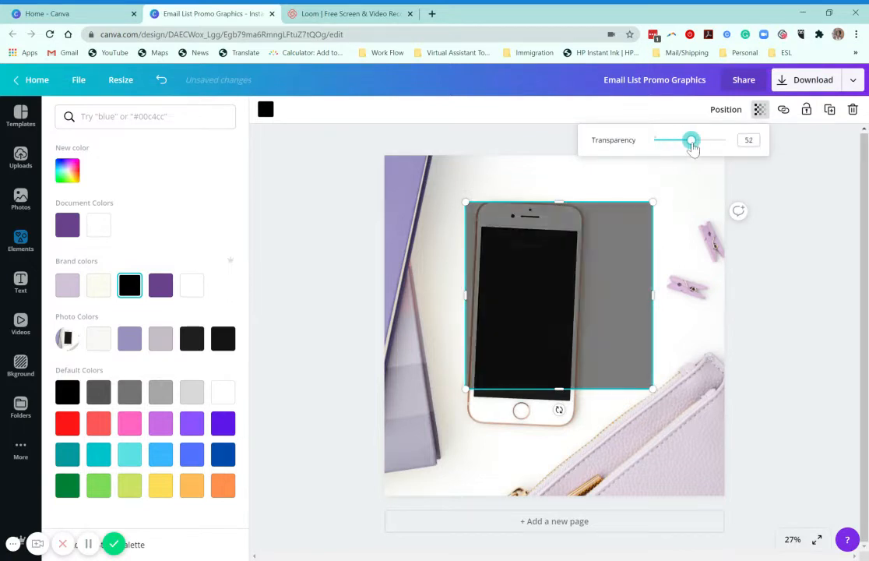
drag(689, 143, 683, 141)
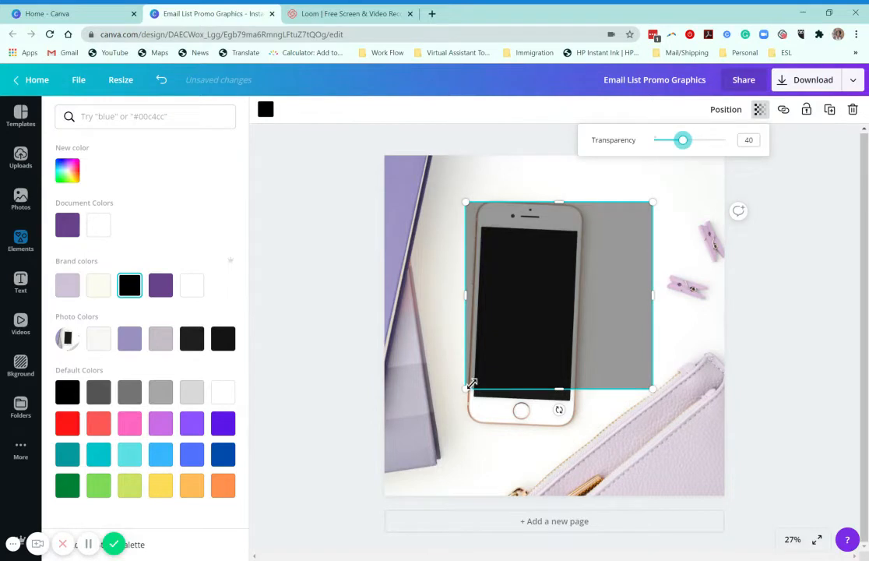
Enlarge the semi-transparent square to cover most of the page and centre it horizontally on the page.
drag(471, 385, 452, 401)
drag(652, 202, 687, 184)
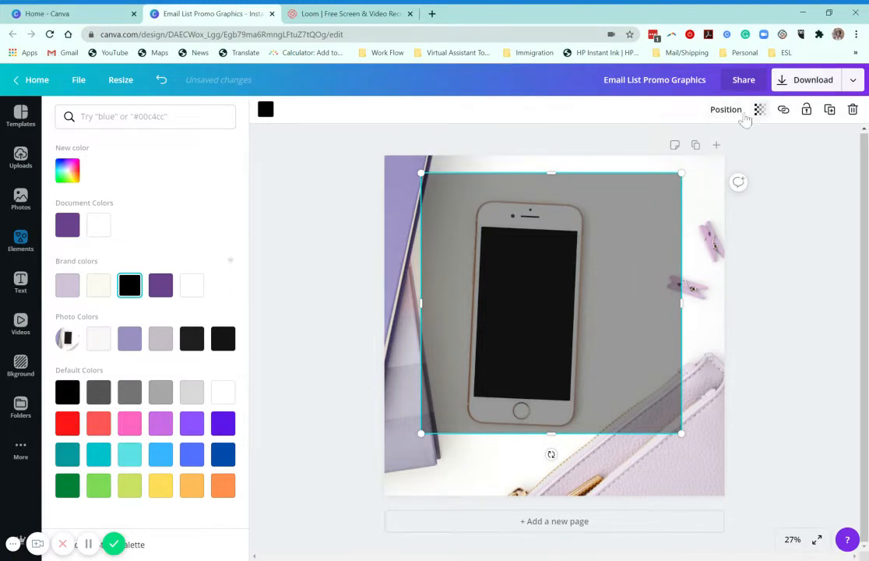
click(727, 110)
click(672, 215)
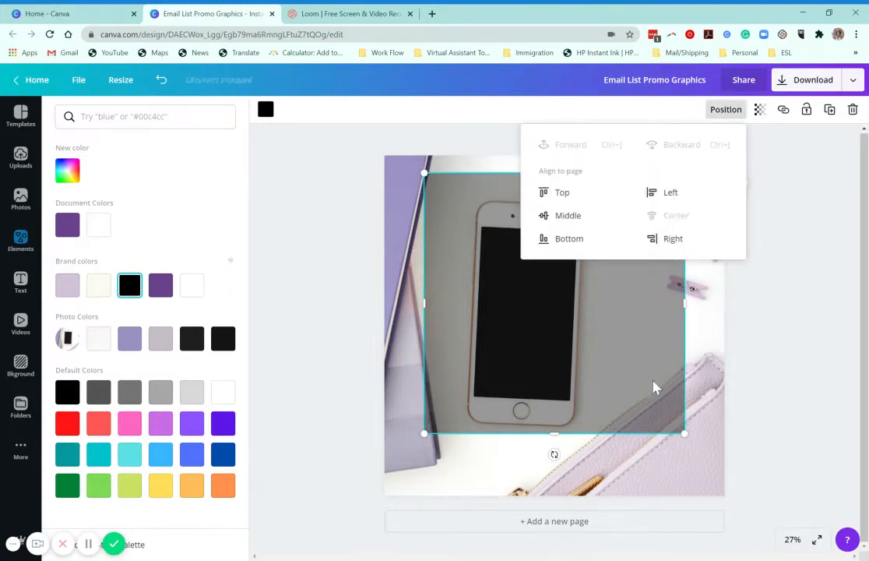
click(650, 363)
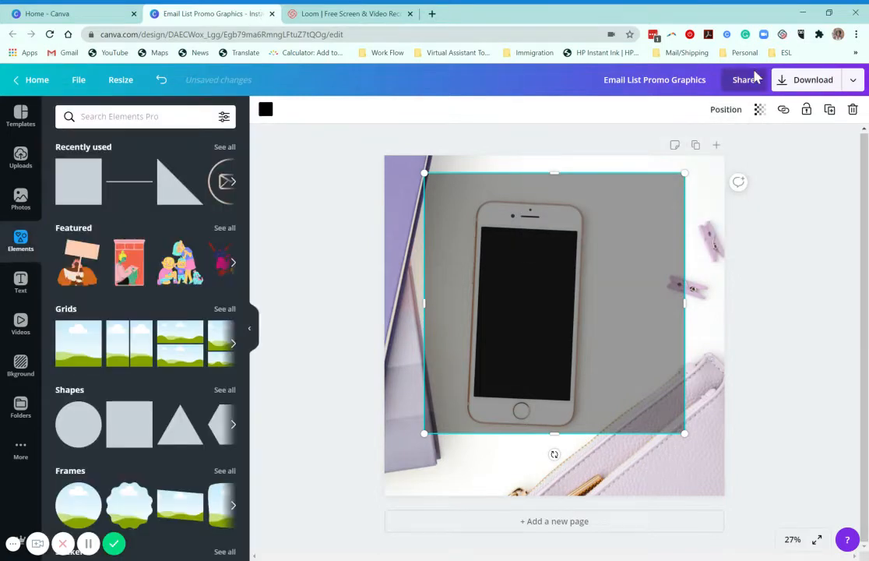
click(26, 282)
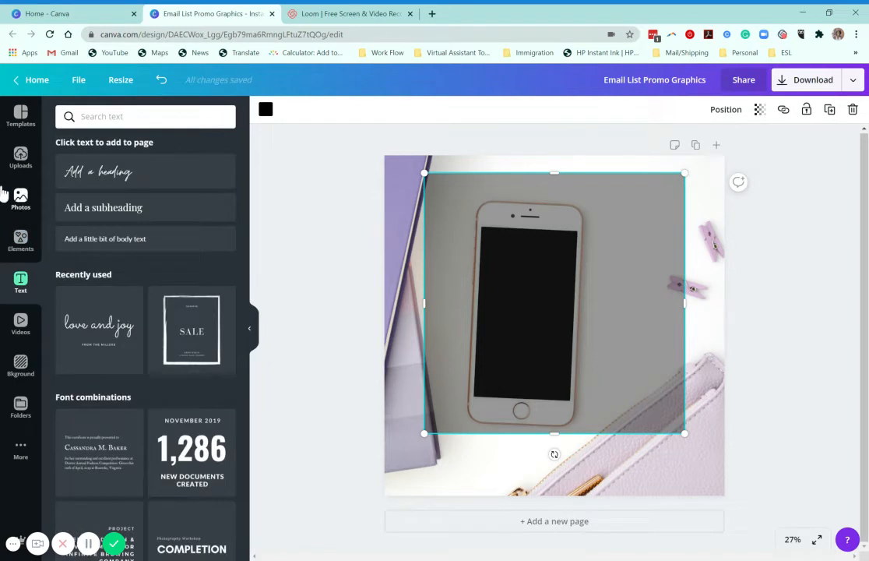
click(126, 212)
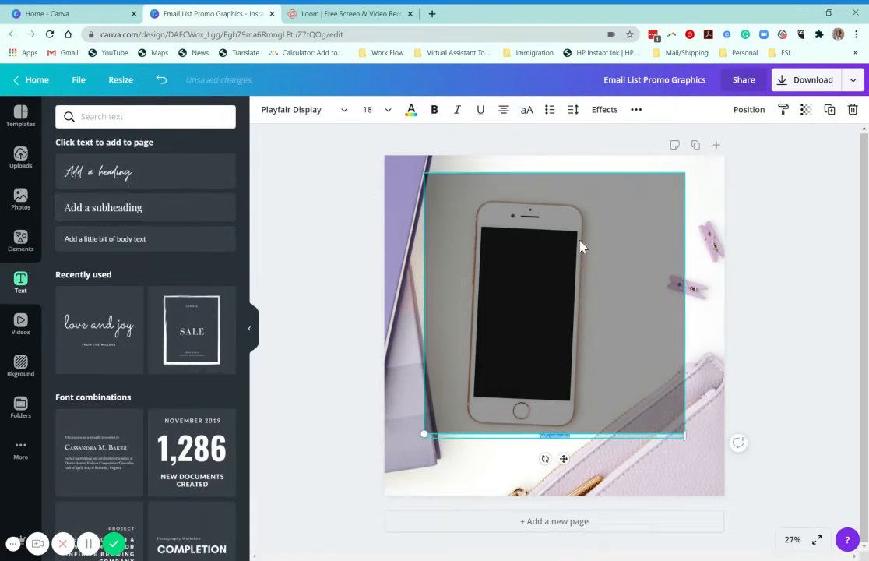
click(99, 179)
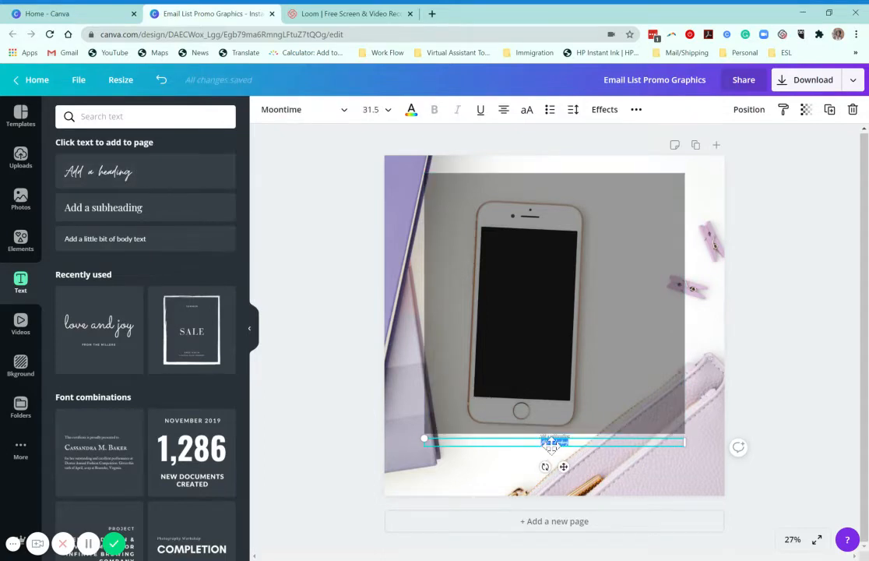
key(ctrl+z)
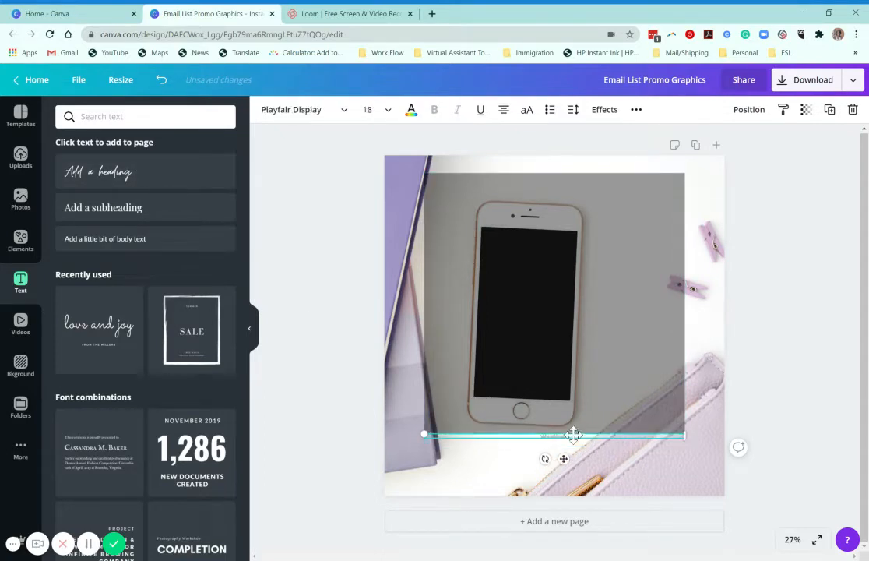
key(ctrl+z)
click(566, 366)
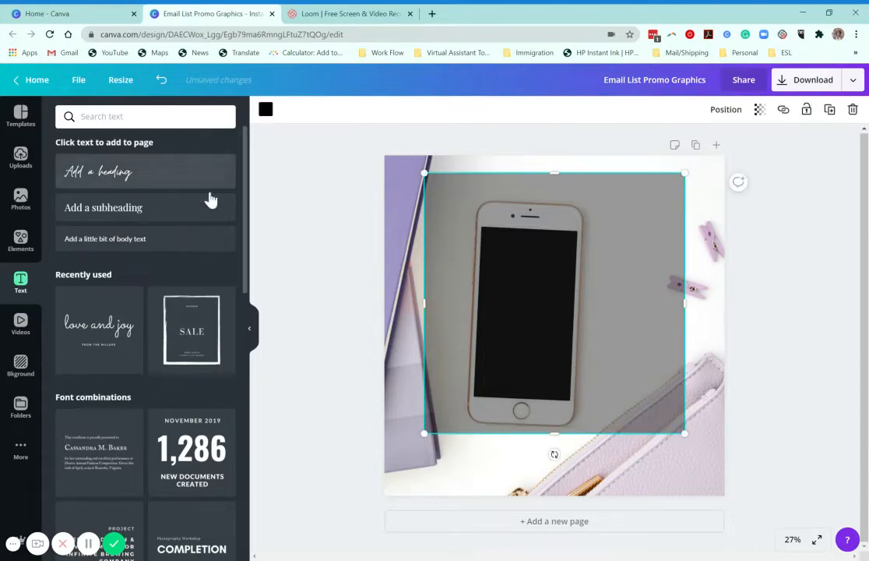
Place a heading text over the upper part of the dark square and set its font size to 64.
drag(204, 173, 507, 248)
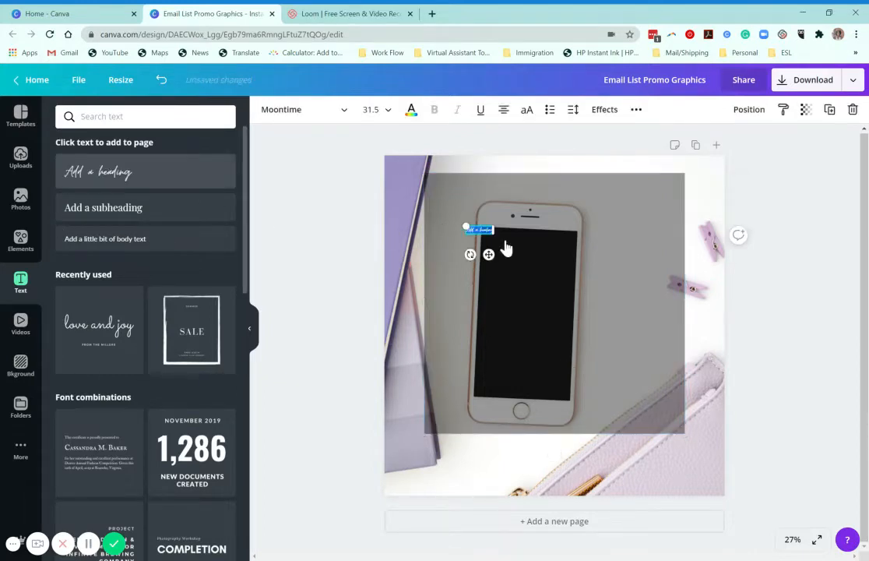
click(371, 109)
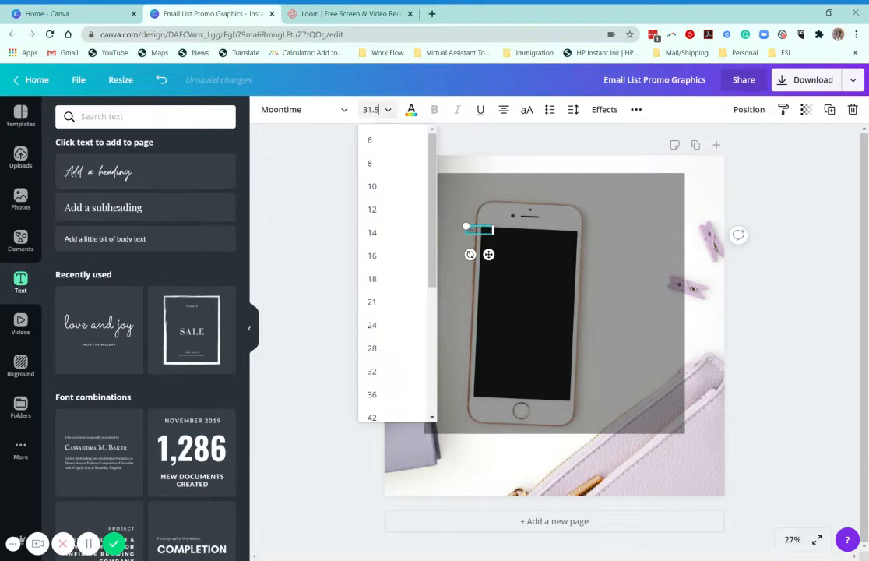
click(389, 371)
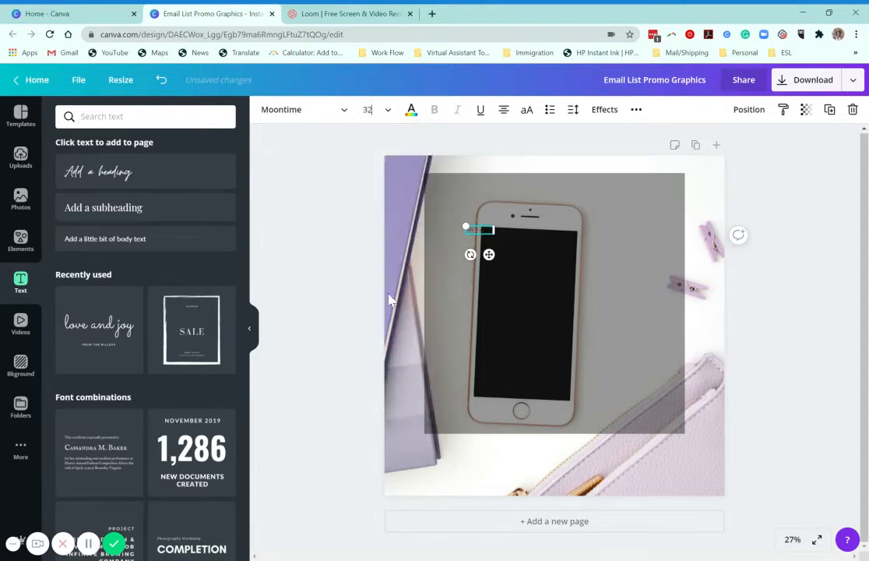
click(371, 109)
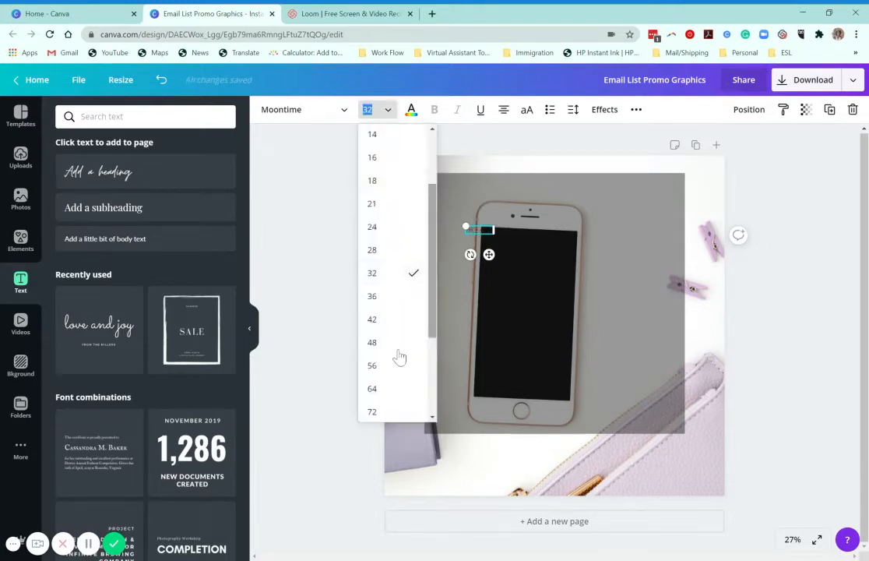
click(392, 399)
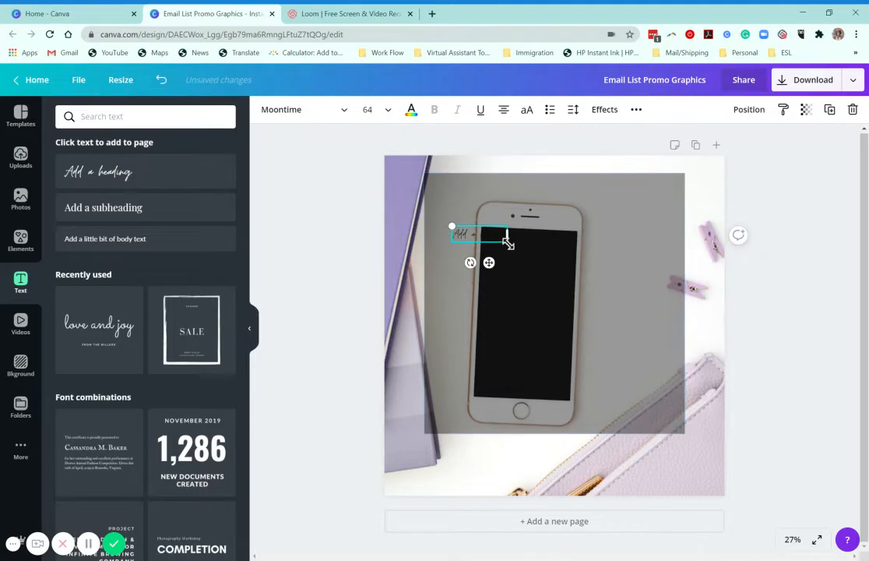
Scale the heading up to a font size of about 327 and position it across the top of the dark square.
drag(507, 243, 666, 405)
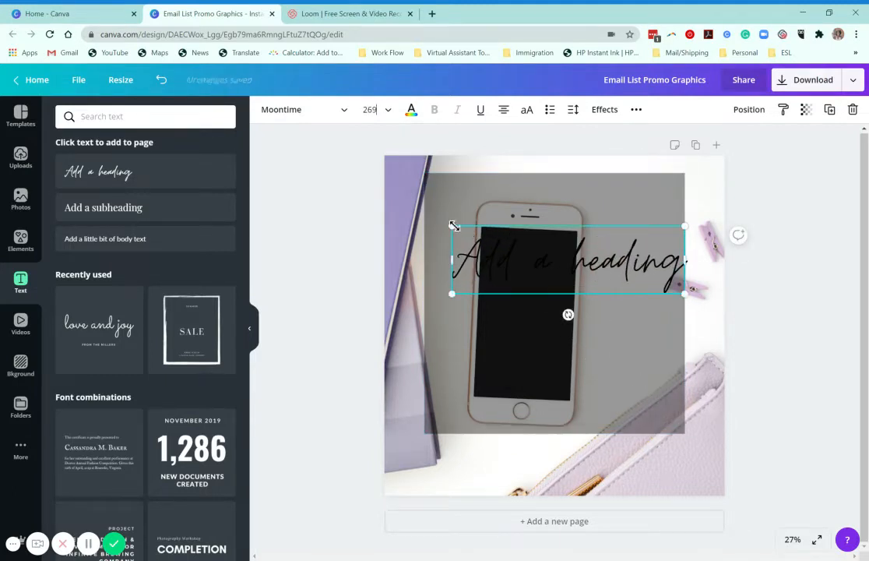
drag(452, 226, 402, 212)
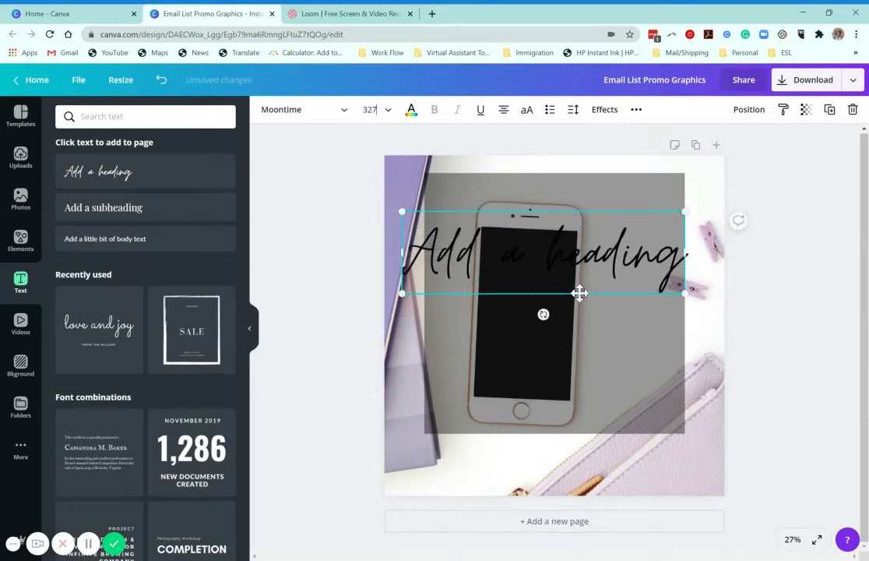
drag(578, 293, 588, 271)
Recolour the heading text with the white brand colour.
key(Return)
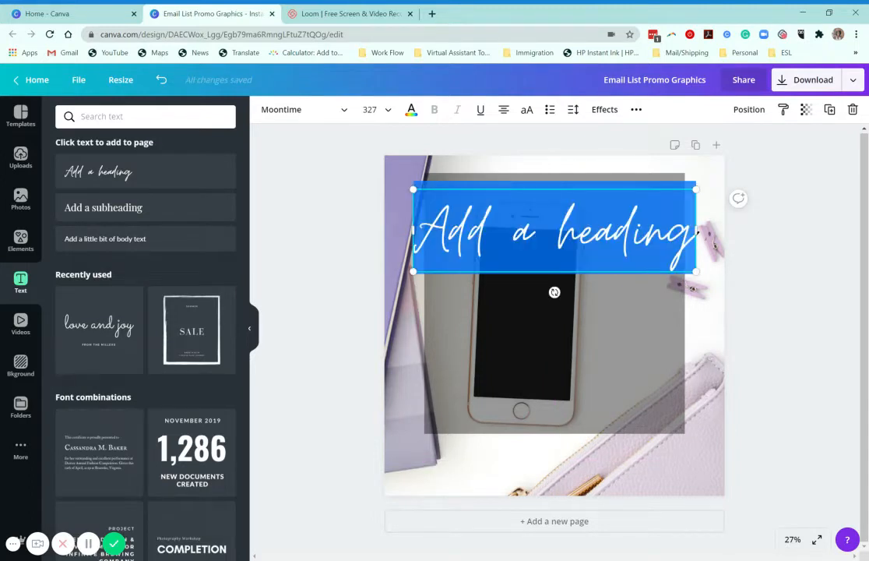
click(411, 109)
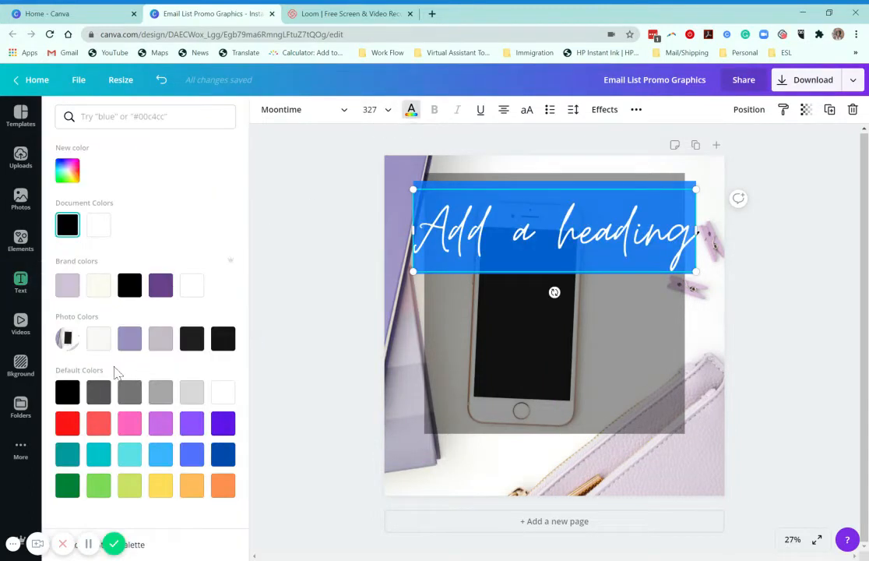
click(199, 286)
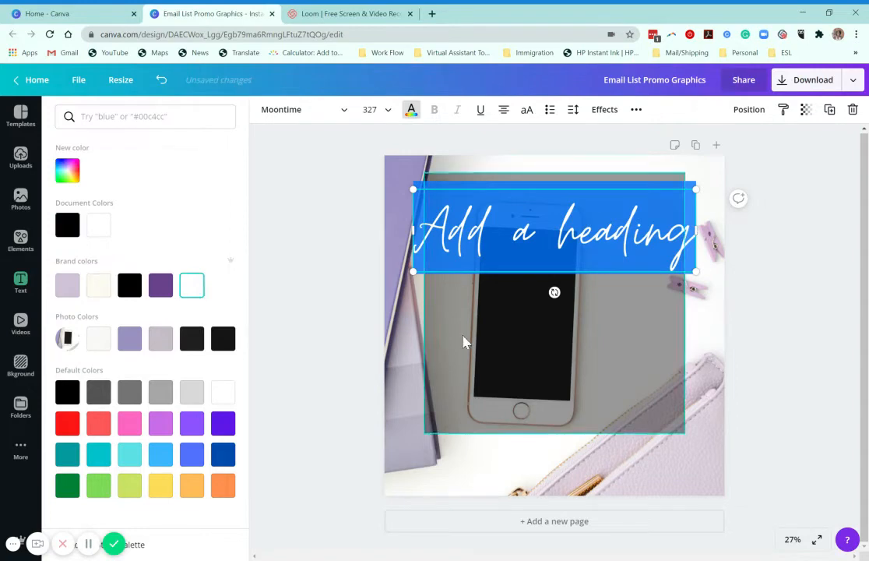
click(436, 340)
Replace the heading text with "Join Our Email List!", broken onto two lines after "Our".
double_click(575, 243)
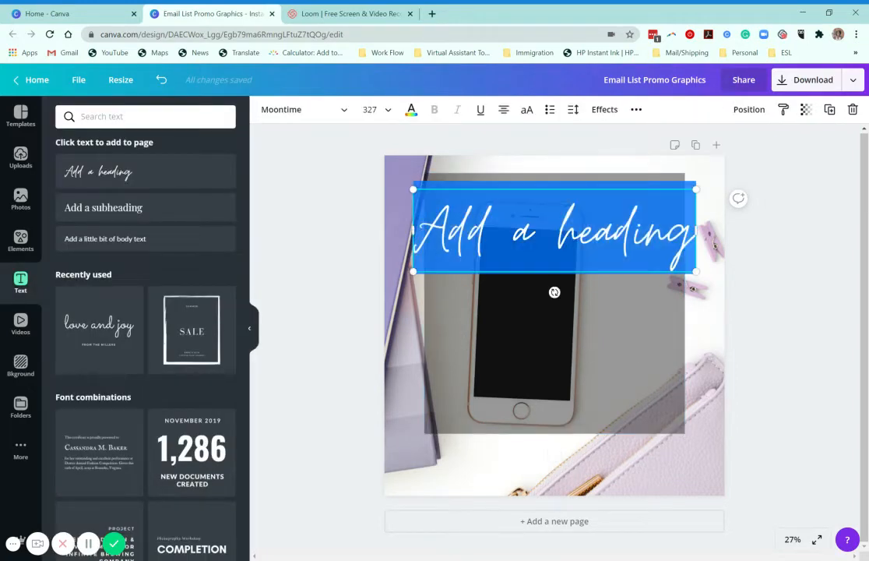
text(J)
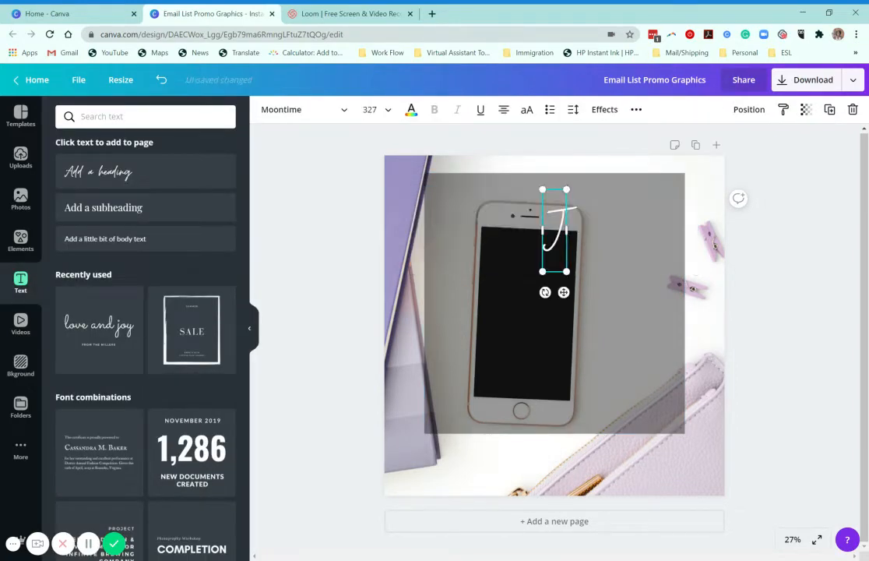
text(oin Our)
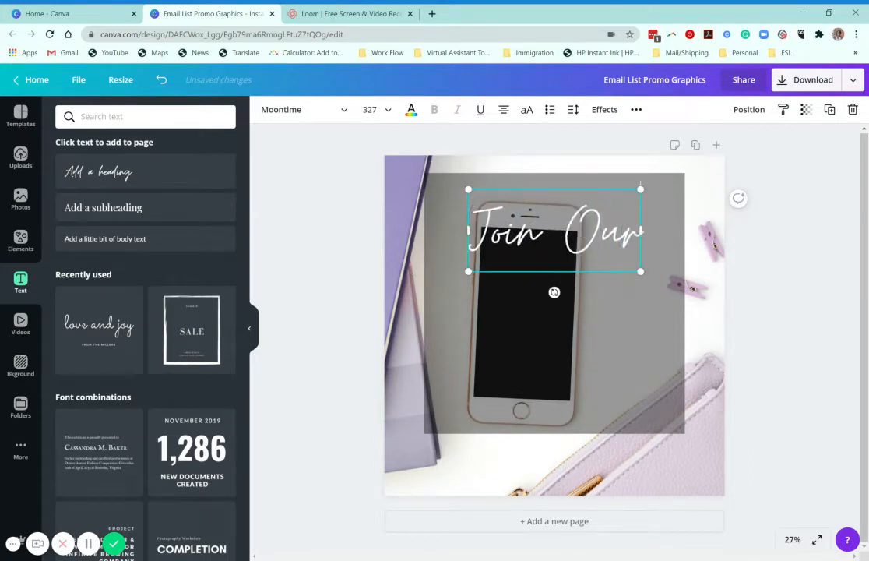
key(Return)
text(Email List)
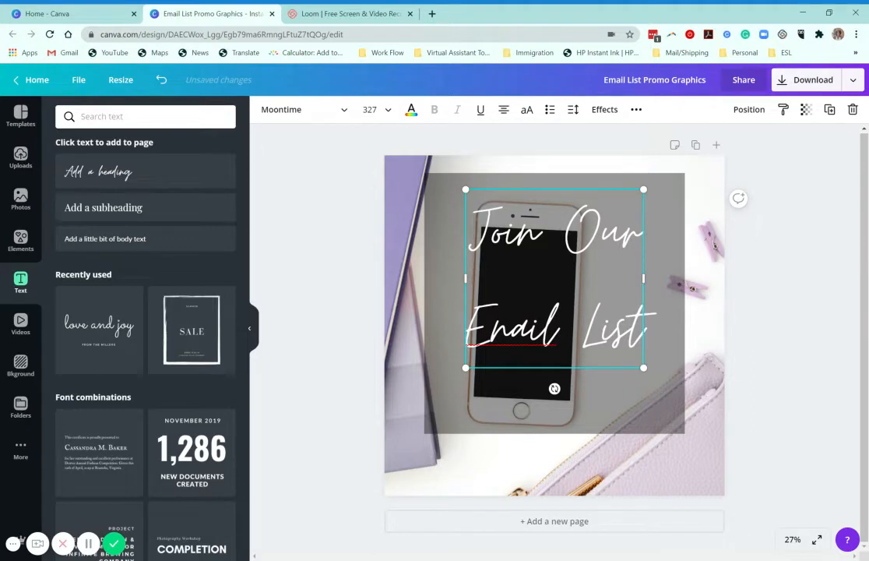
key(BackSpace)
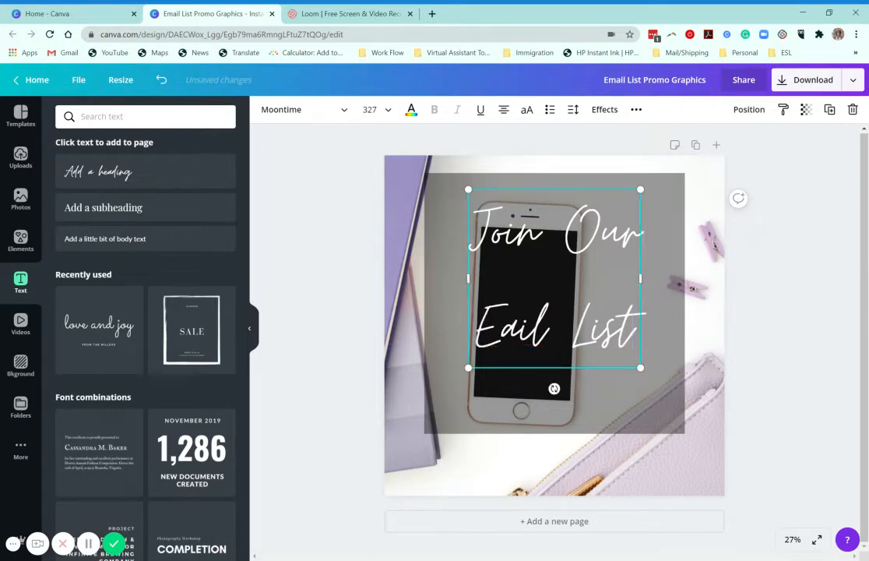
text(m)
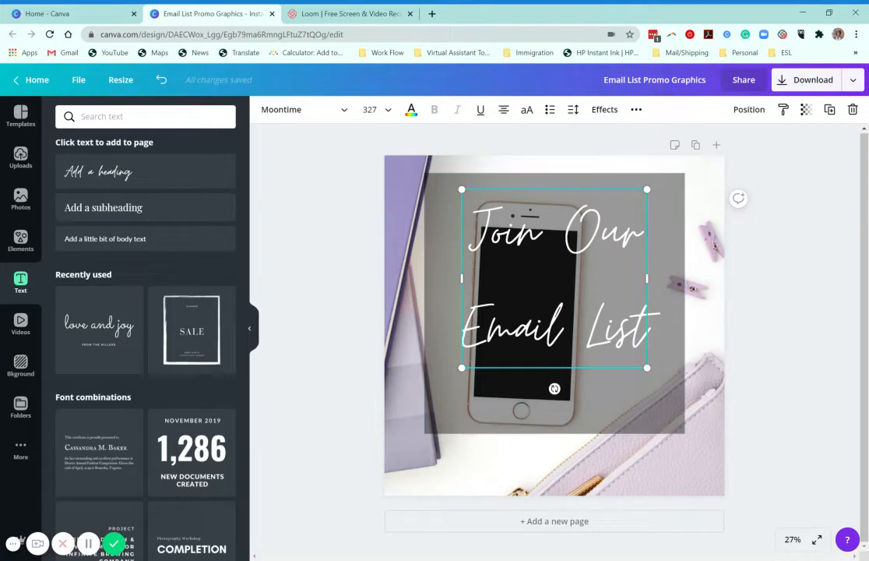
key(End)
text(!)
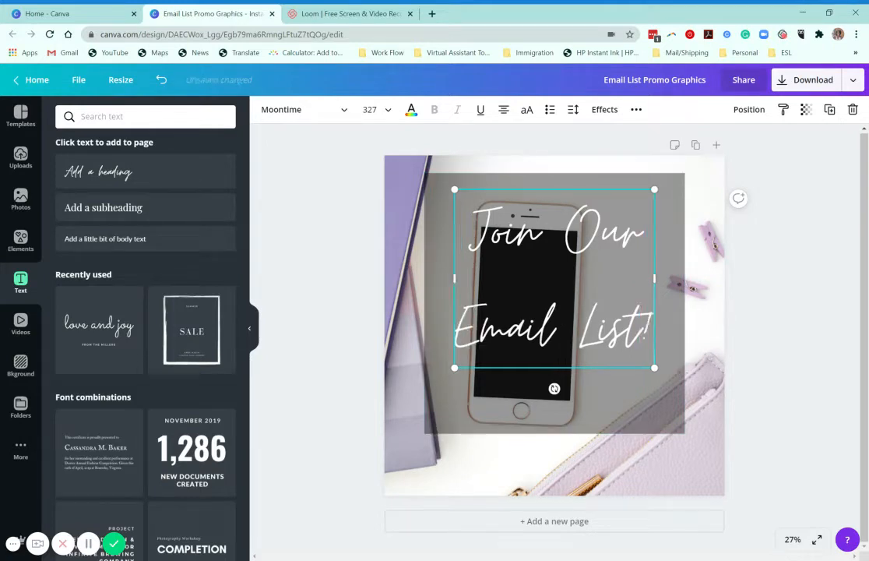
Move the two-line heading slightly lower within the dark square, keeping it centred horizontally.
click(539, 308)
mouse_move(641, 371)
mouse_down()
mouse_move(640, 361)
mouse_move(642, 375)
mouse_up()
click(659, 395)
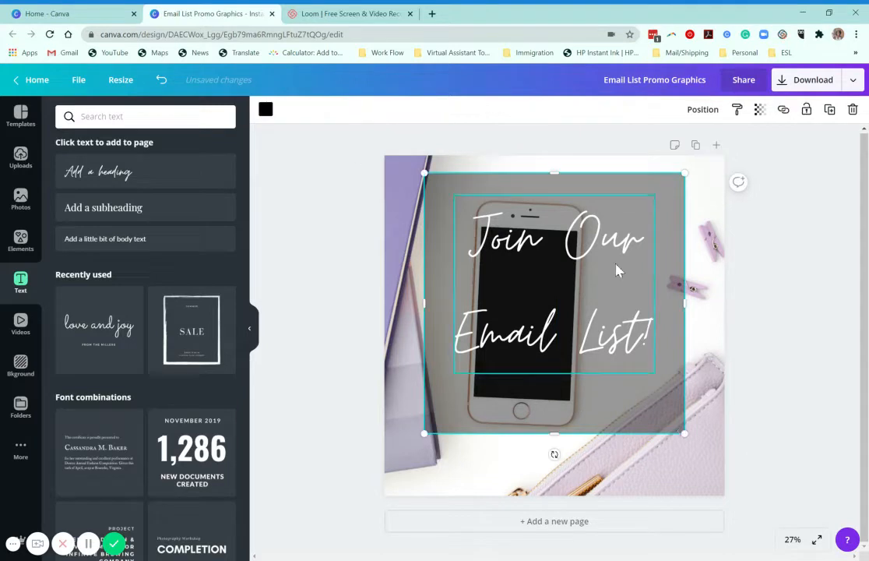
click(522, 267)
drag(522, 267, 519, 259)
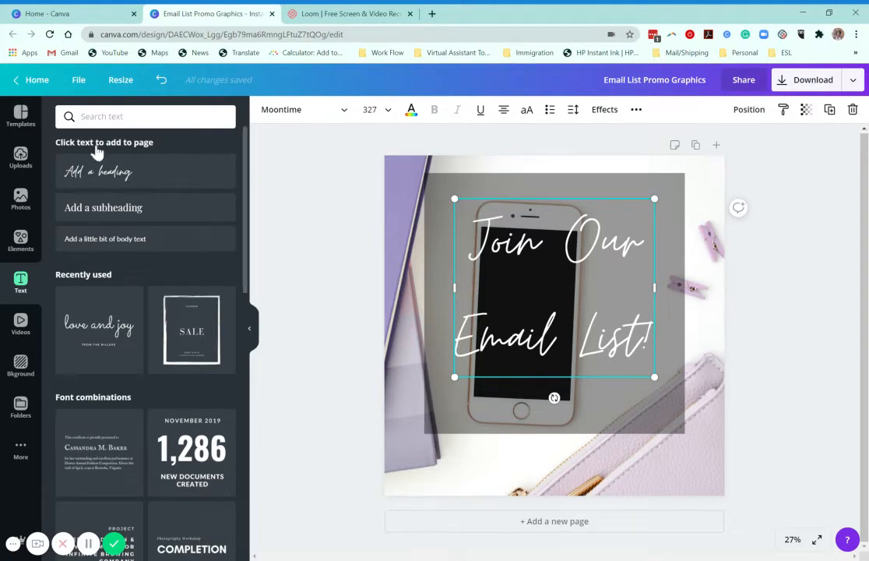
Add a subheading, place it just below the dark square and scale it up to a font size of about 24.5.
click(115, 218)
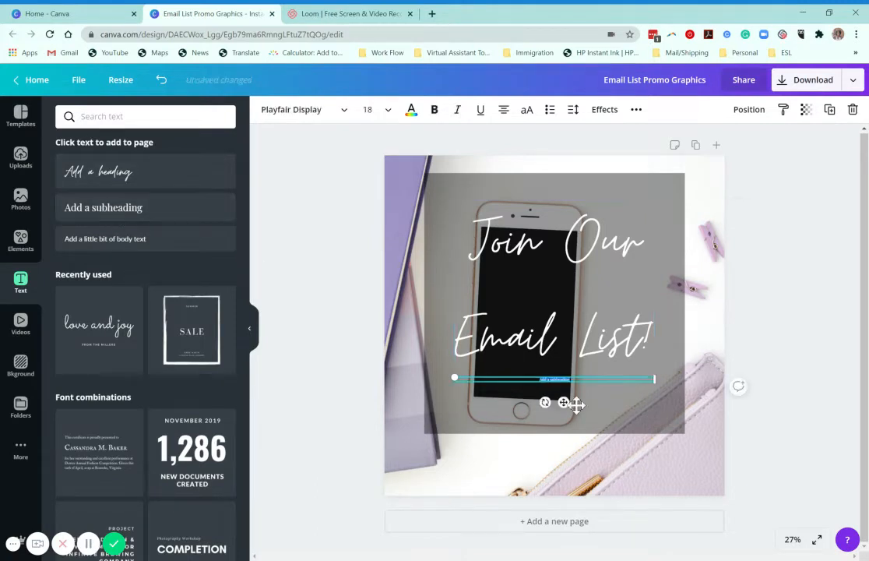
drag(562, 382, 547, 455)
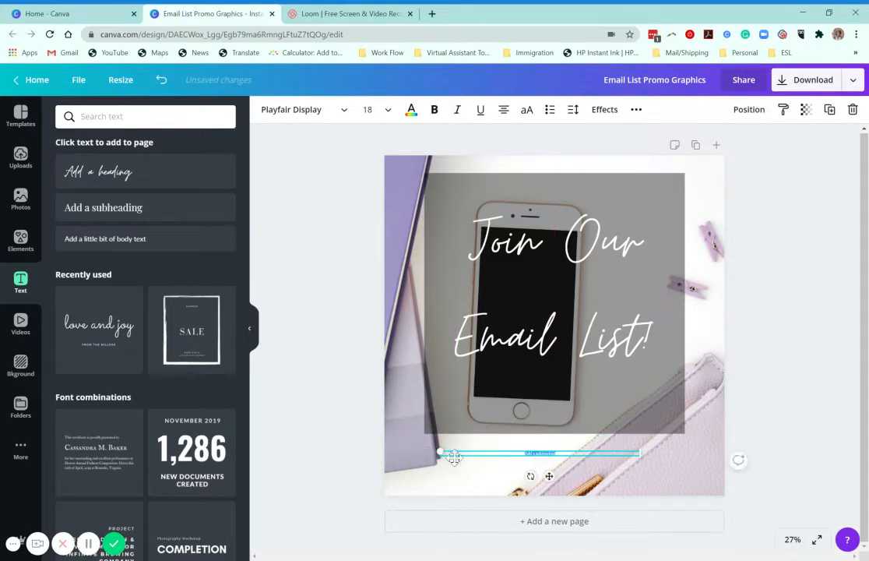
drag(396, 409, 366, 340)
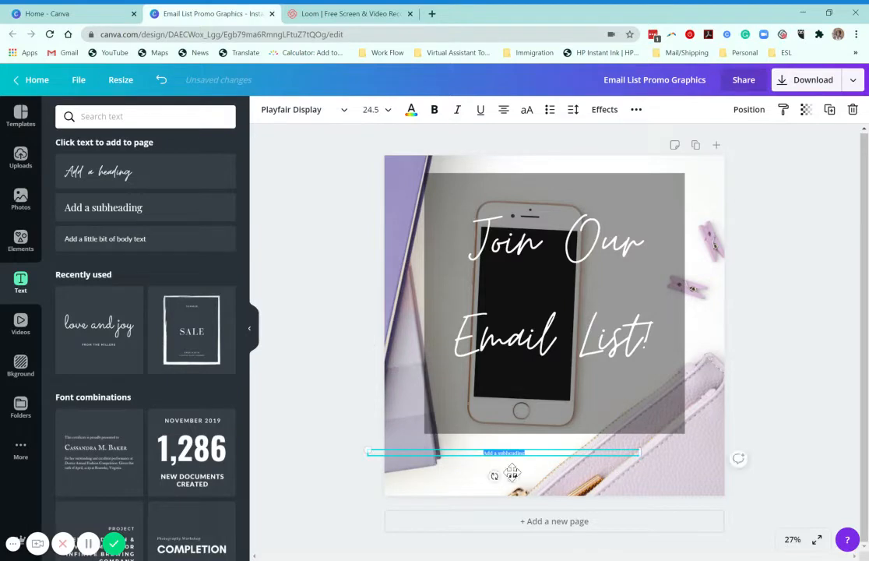
Try larger font sizes for the subheading, including 28 and 88, and settle on 48.
click(372, 109)
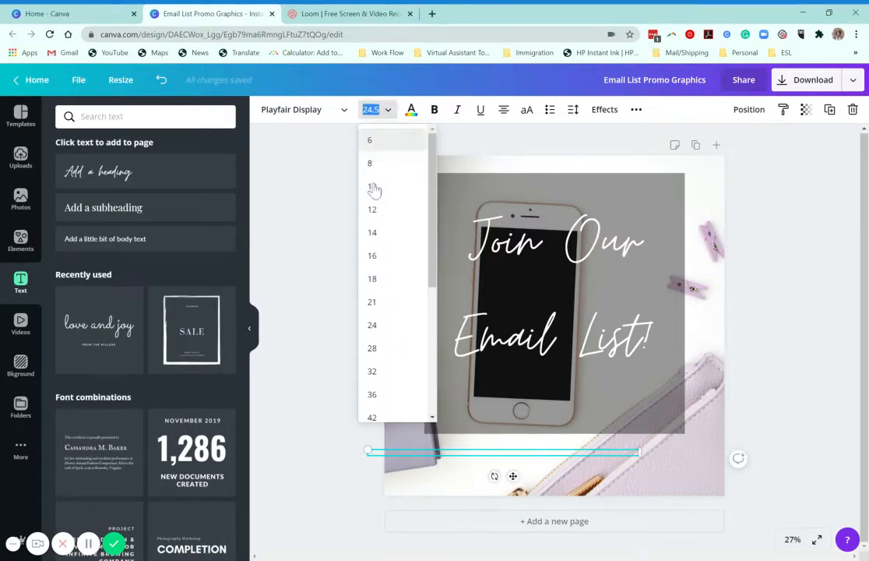
click(385, 357)
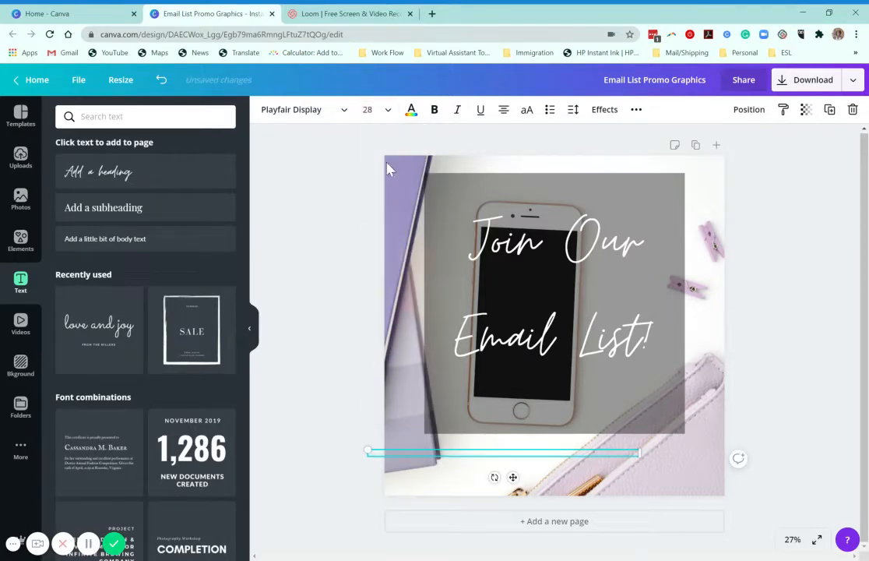
click(386, 110)
scroll(388, 372, down, 2)
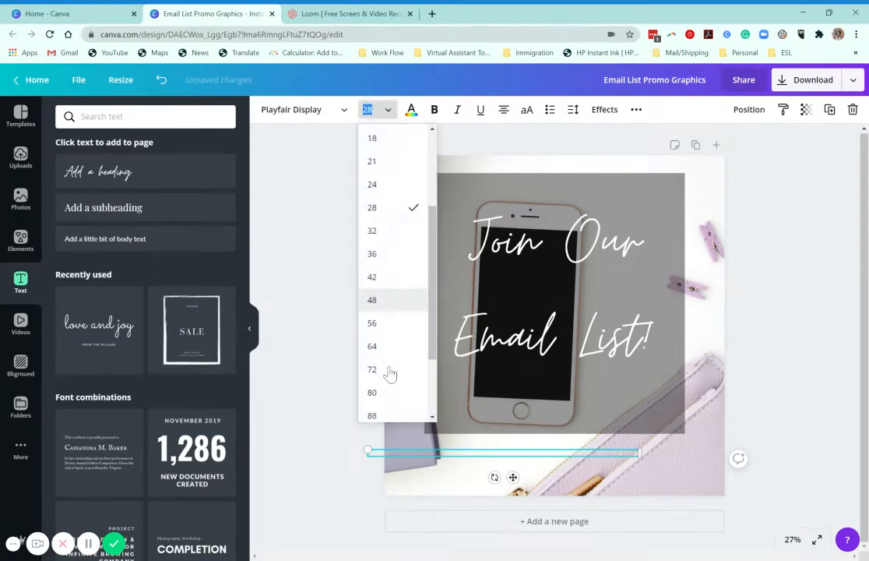
click(388, 368)
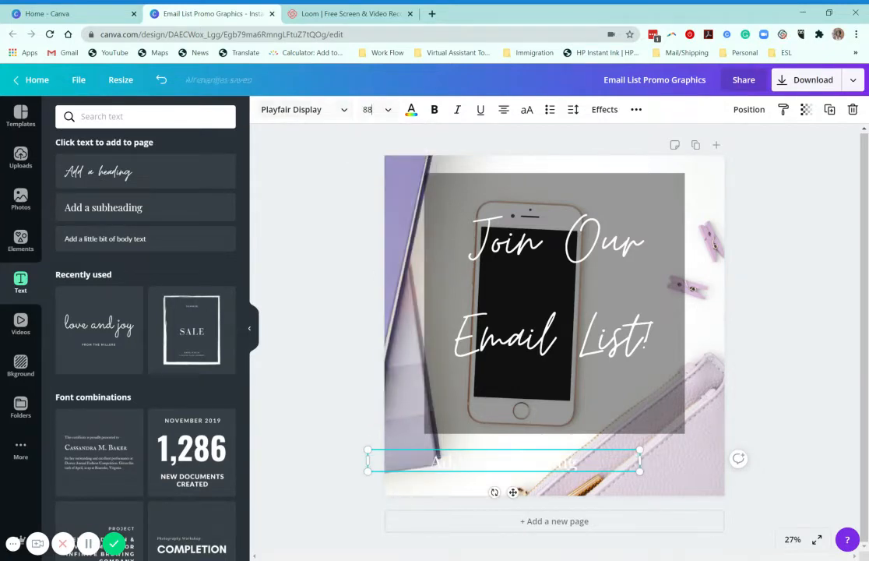
click(387, 110)
click(386, 109)
click(382, 118)
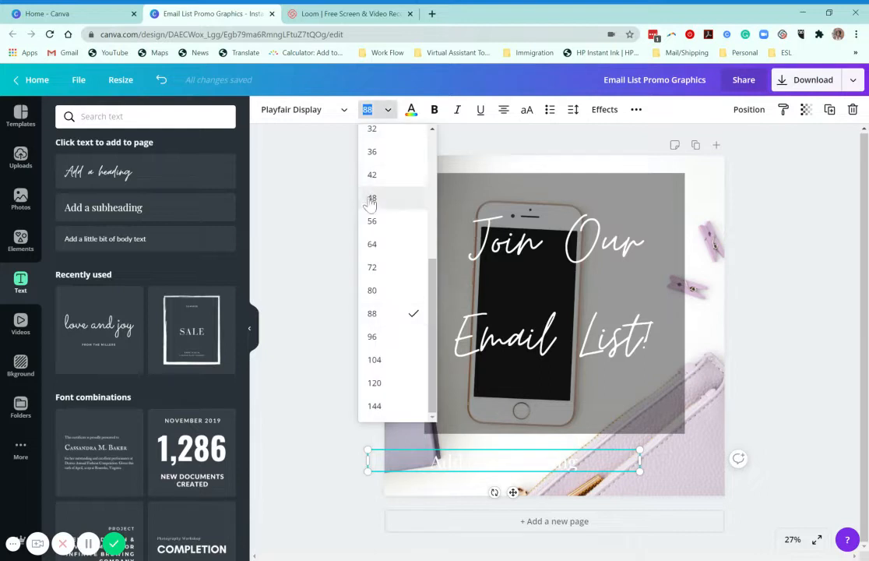
click(374, 197)
Recolour the whole subheading text with the dark purple brand colour.
click(545, 455)
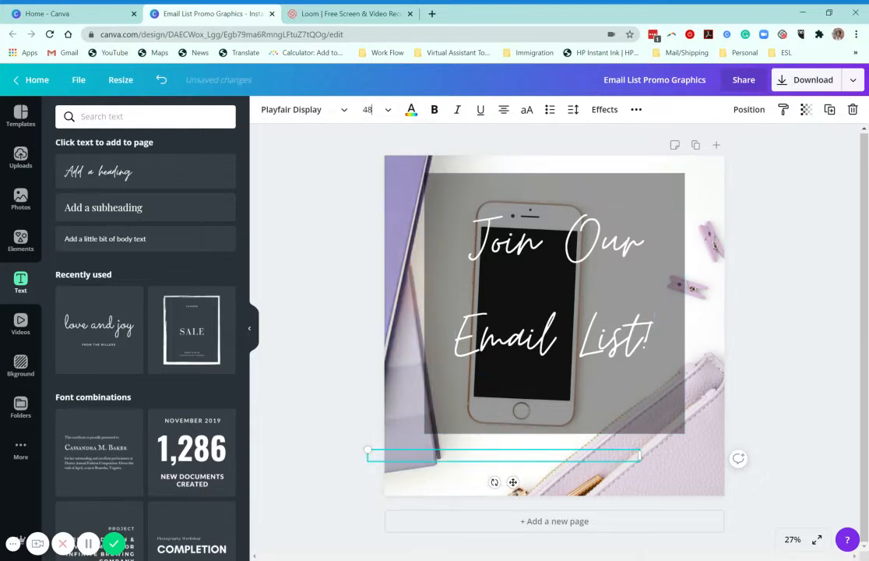
drag(544, 456, 463, 456)
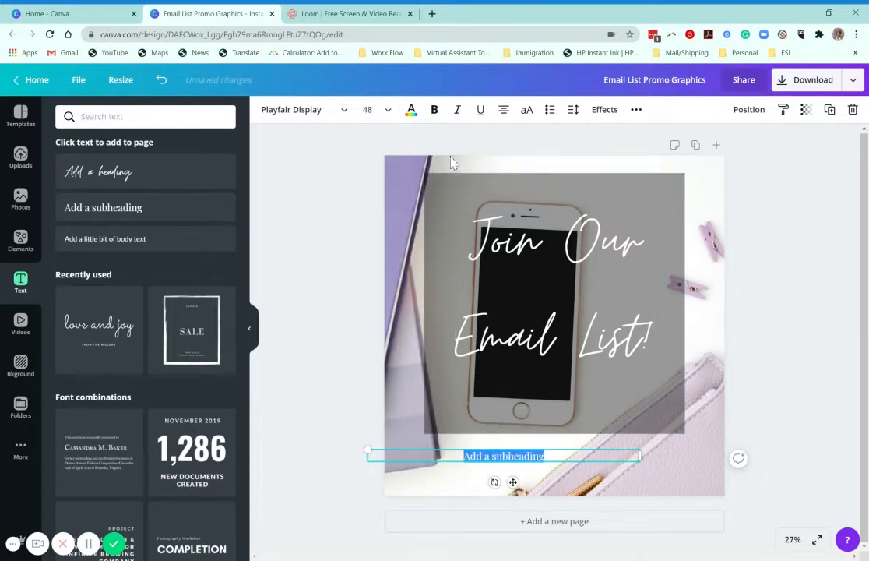
click(412, 112)
click(162, 284)
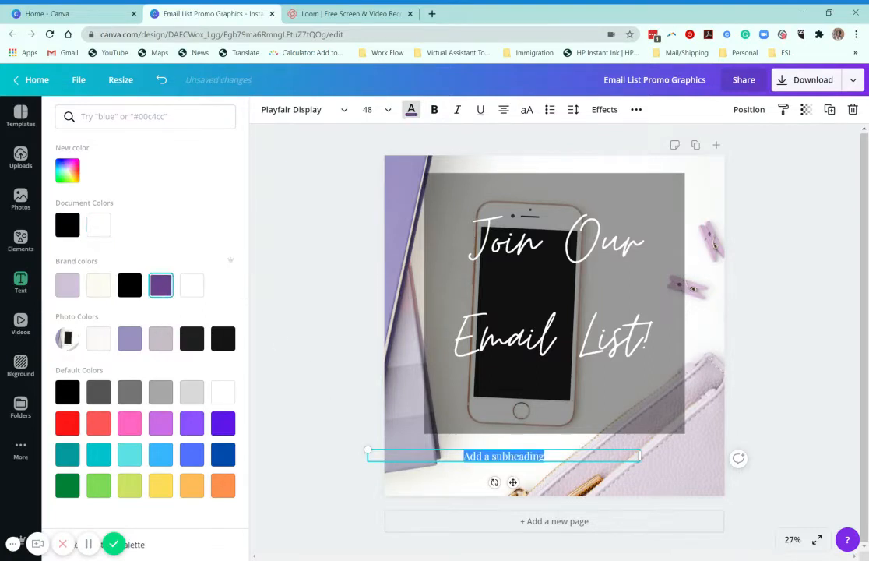
key(BackSpace)
text(@)
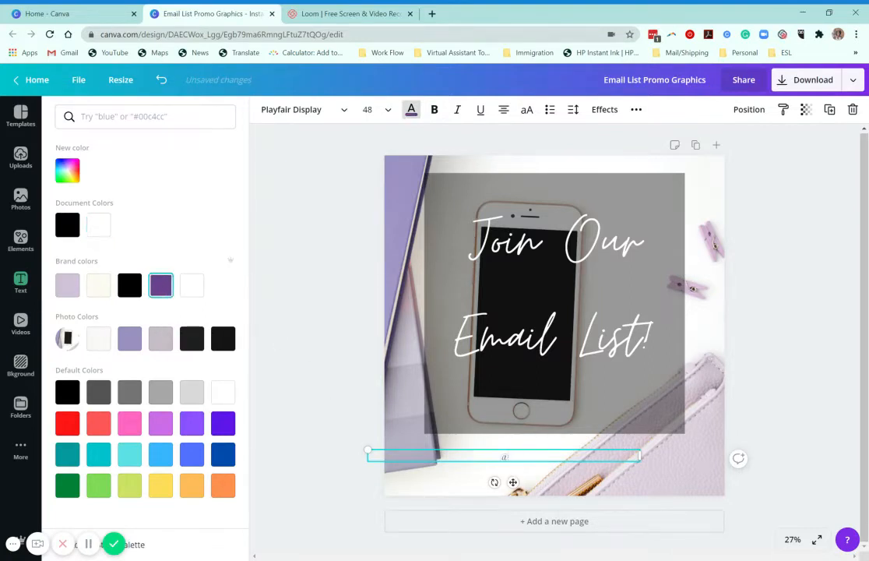
text(jvanservices)
key(Escape)
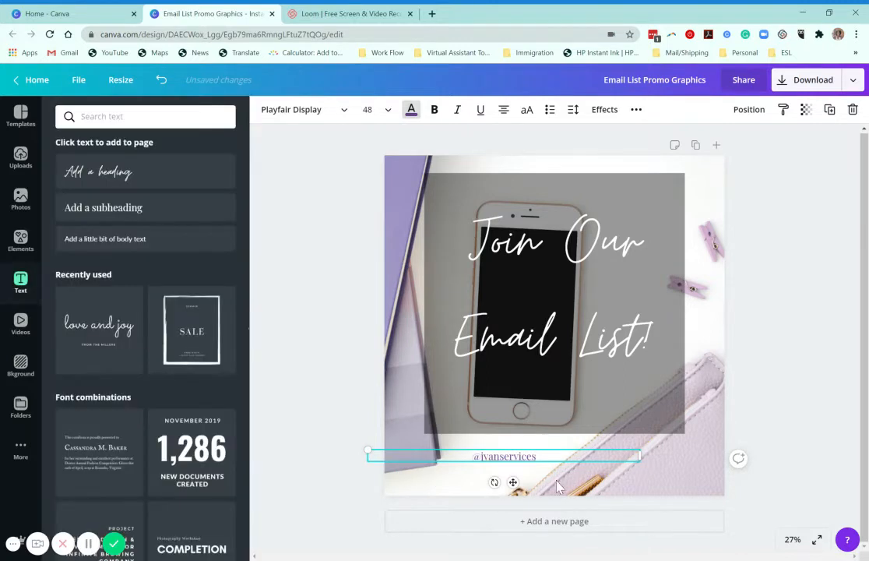
double_click(504, 456)
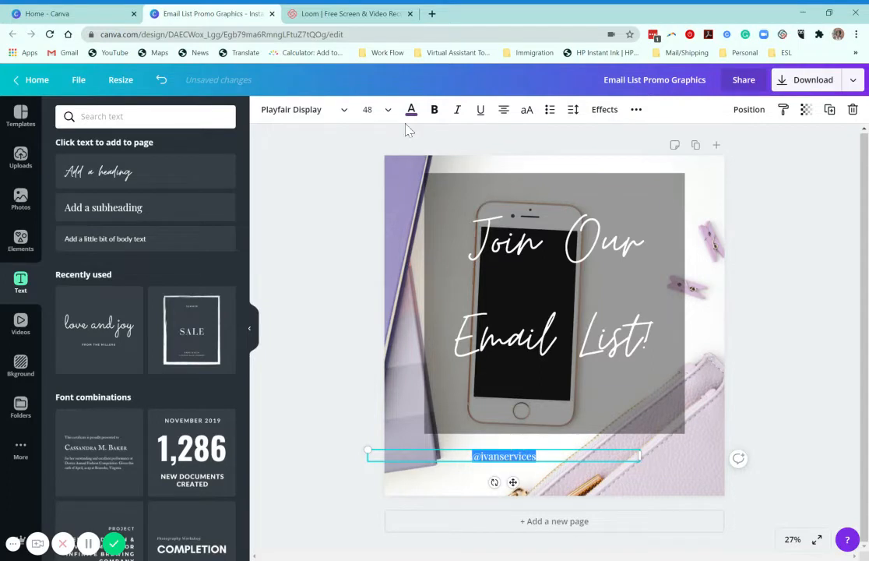
click(852, 392)
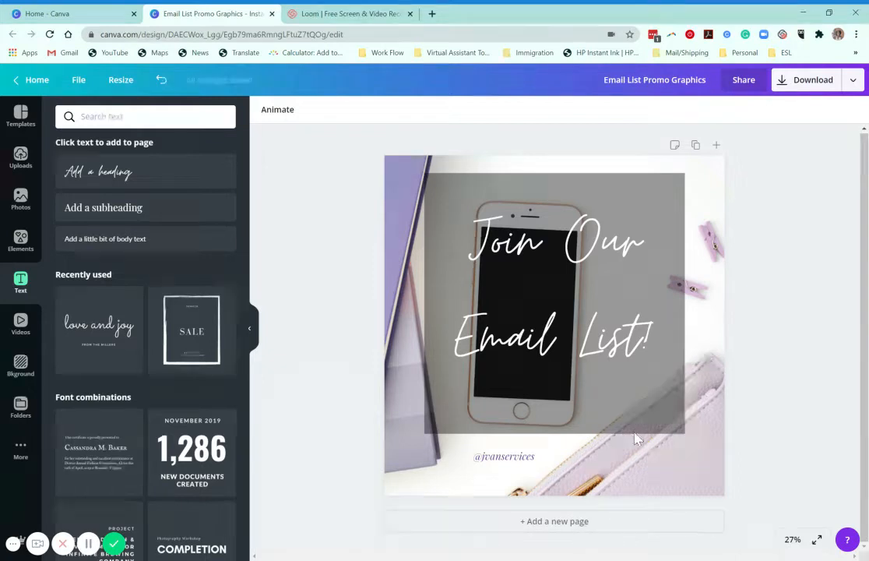
Add a second page to the design and delete the photo background from it.
click(574, 523)
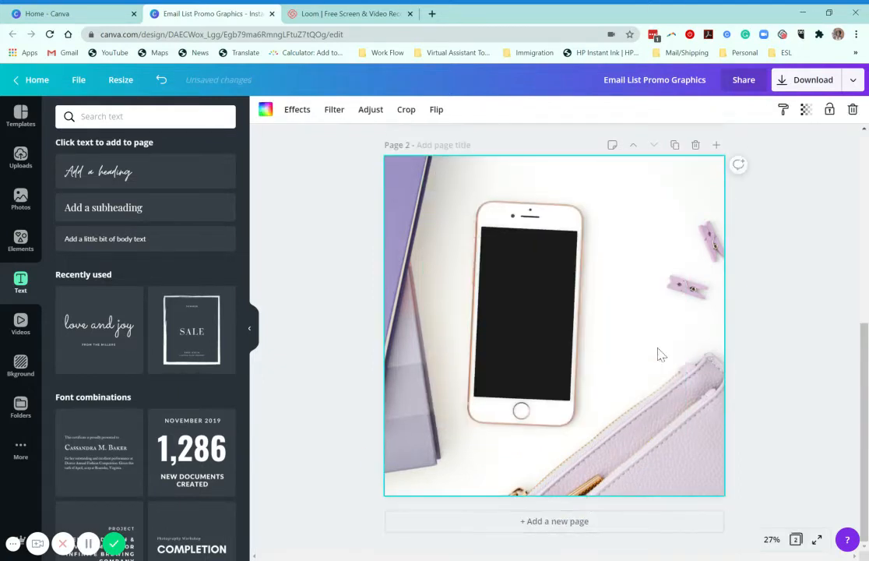
key(Delete)
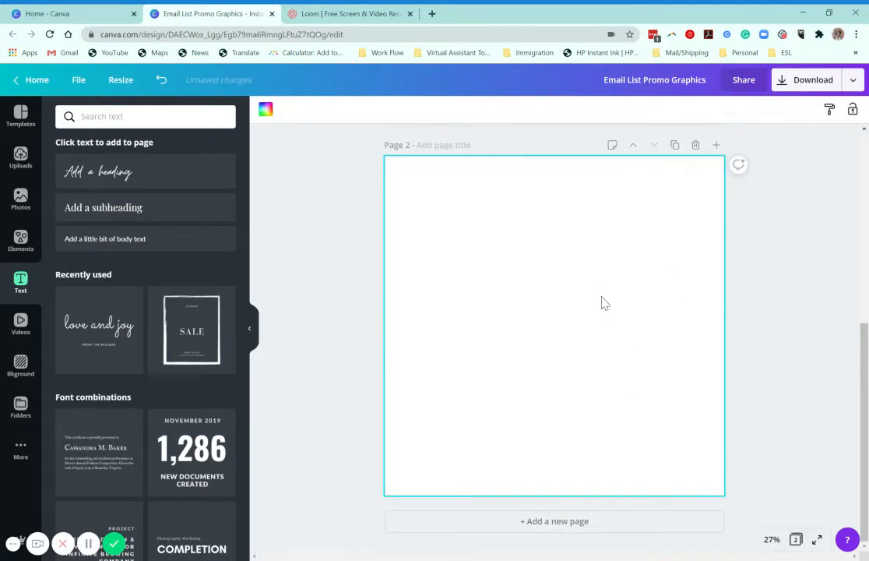
Browse the Instagram post templates and apply the orange envelope "Keep your face to the sunshine" template to page 2.
click(10, 127)
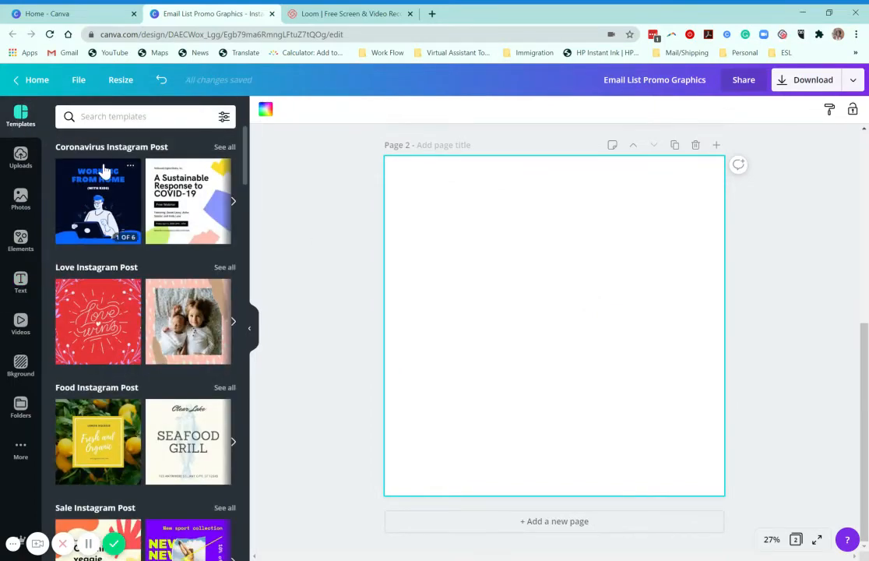
scroll(190, 354, down, 5)
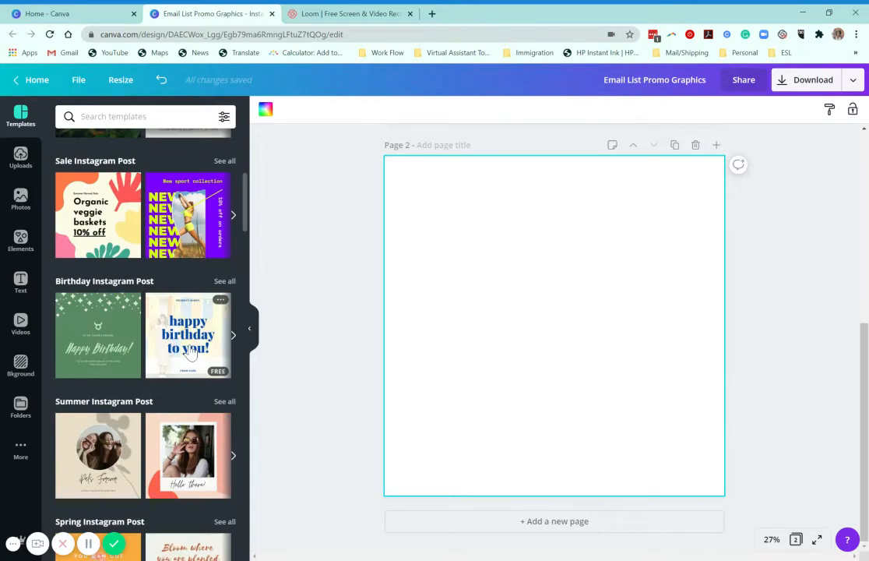
scroll(190, 352, down, 5)
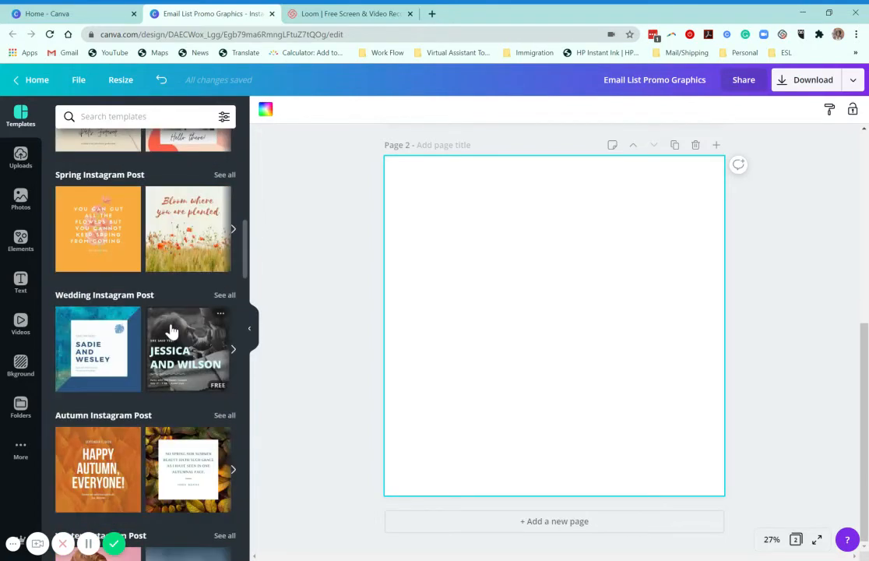
scroll(171, 332, down, 4)
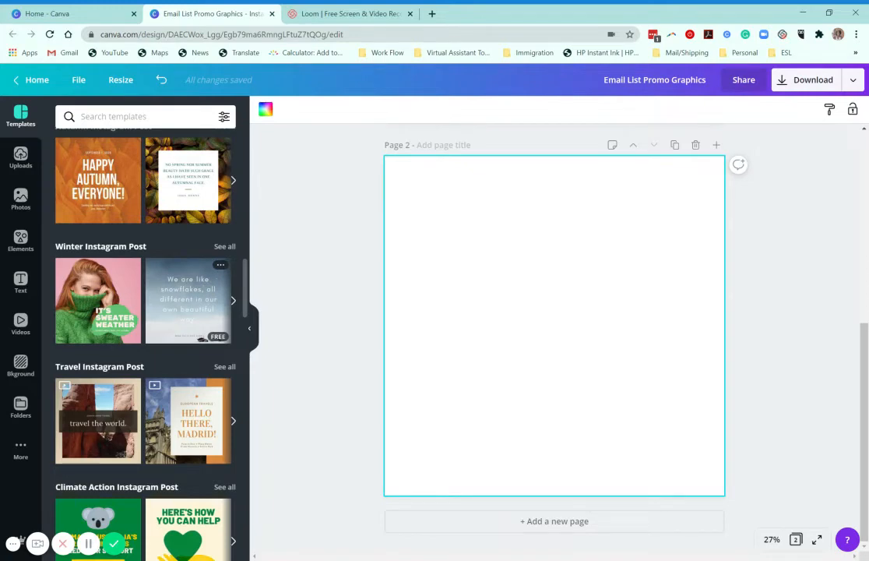
scroll(113, 327, down, 15)
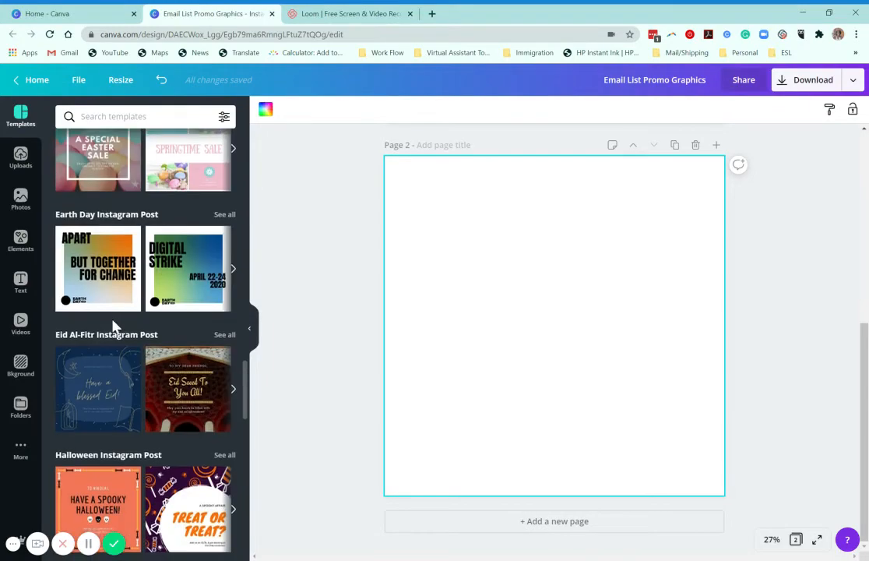
scroll(113, 327, down, 5)
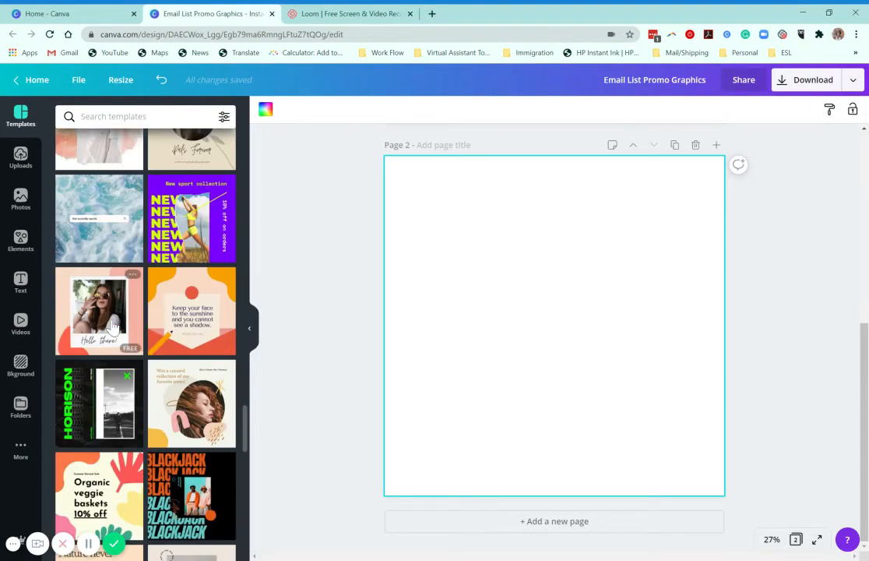
scroll(175, 257, down, 5)
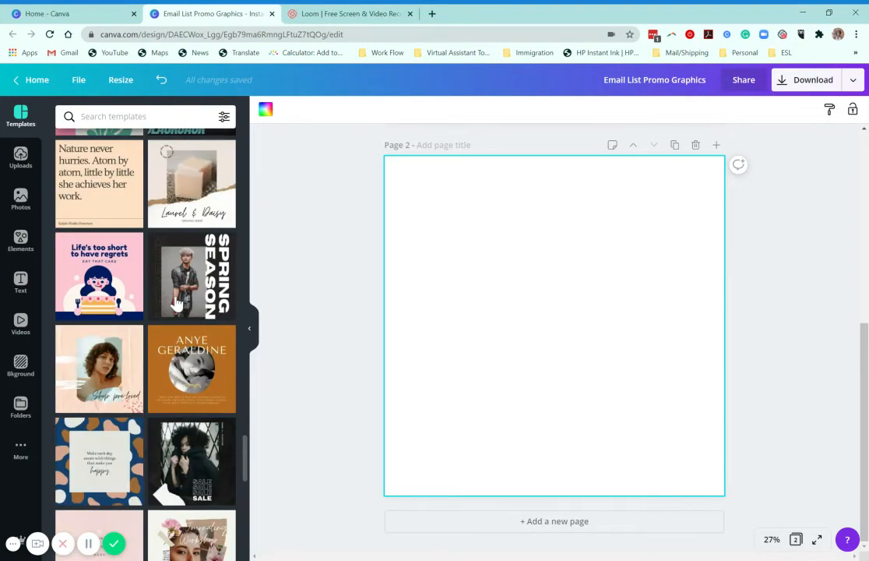
scroll(174, 301, up, 6)
drag(184, 375, 512, 378)
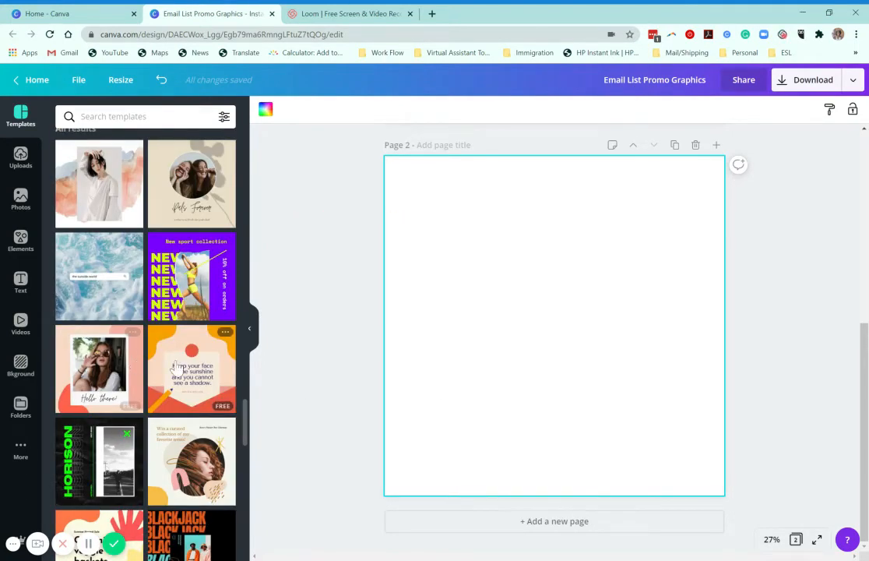
drag(158, 366, 541, 343)
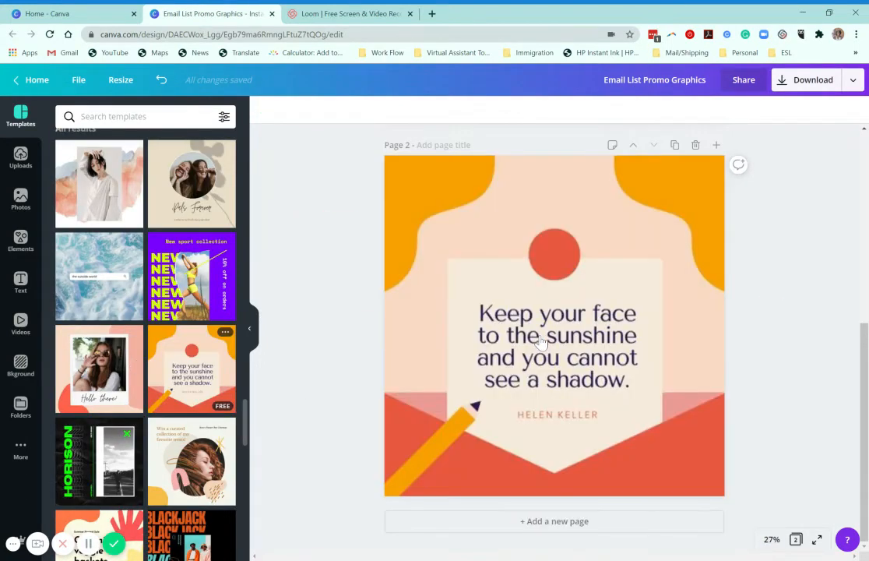
Recolour the page 2 background with the cream brand colour.
click(594, 278)
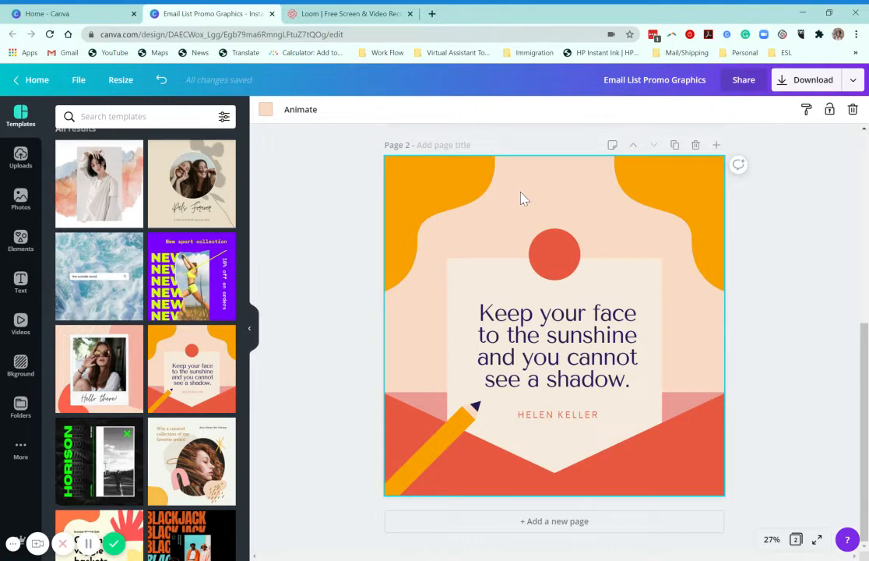
click(265, 109)
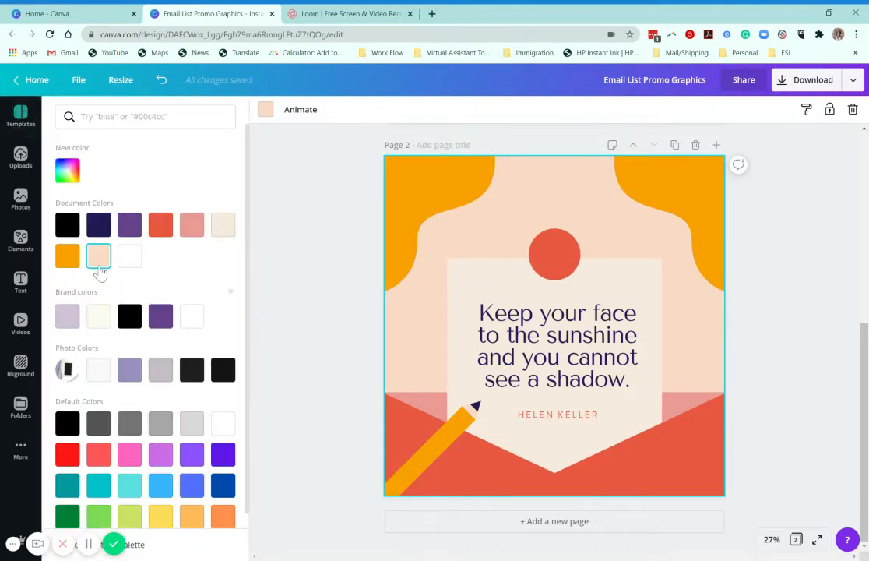
click(98, 316)
Recolour both orange corner shapes on page 2 with the light purple brand colour.
click(417, 184)
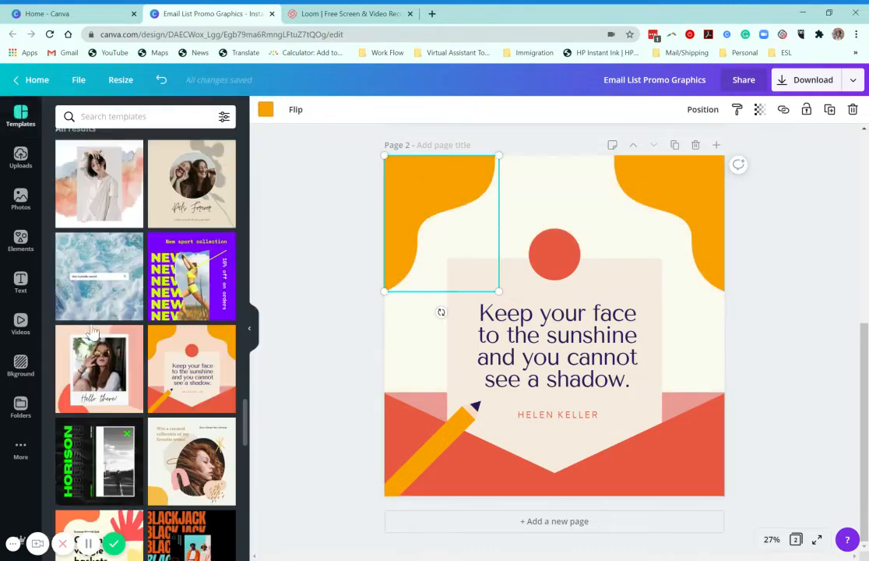
click(685, 194)
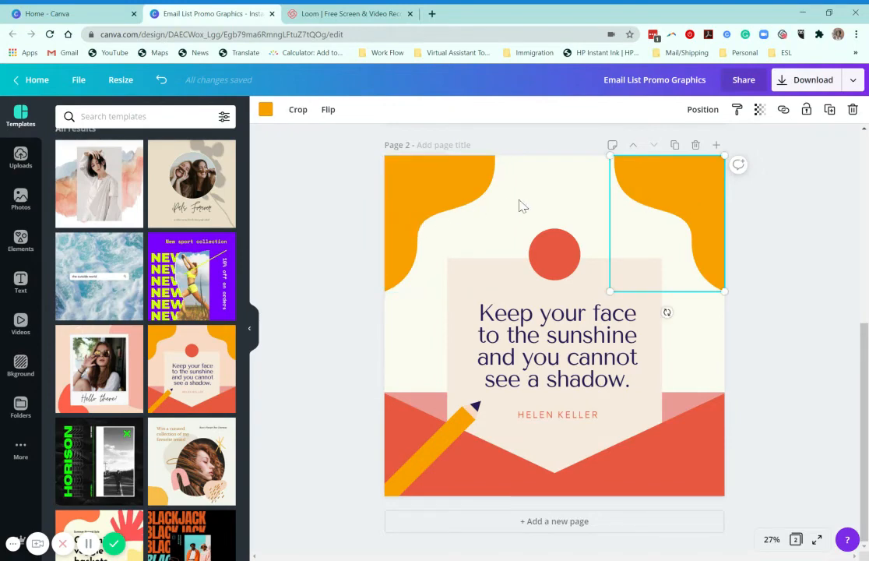
click(401, 191)
click(266, 109)
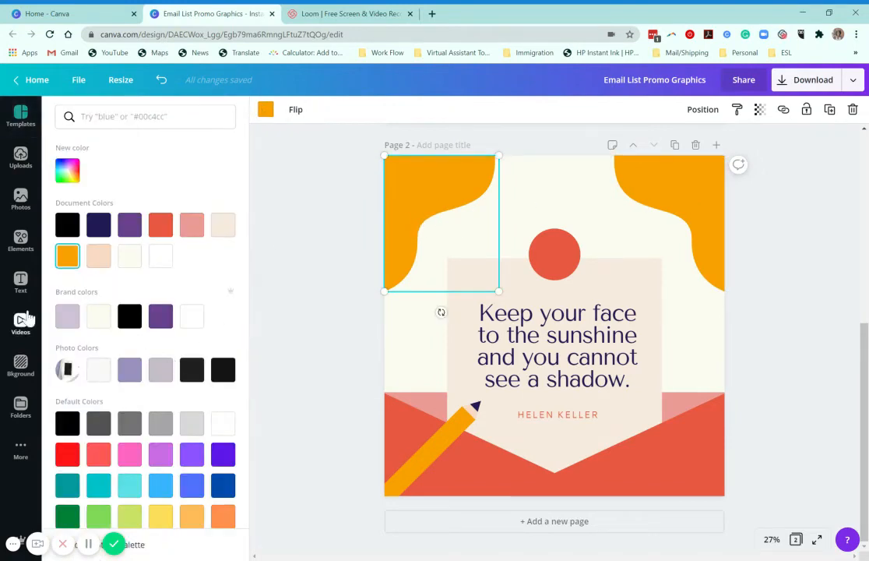
click(63, 319)
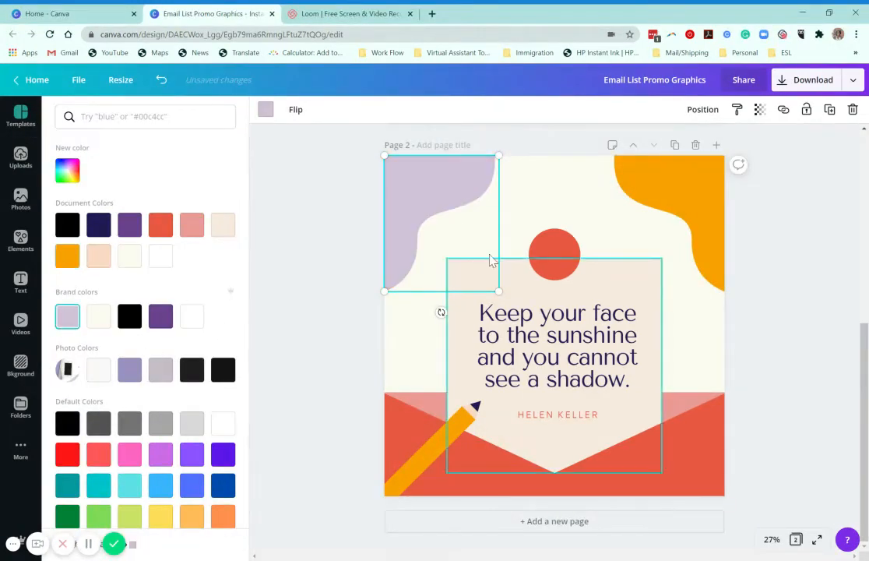
click(663, 194)
click(66, 316)
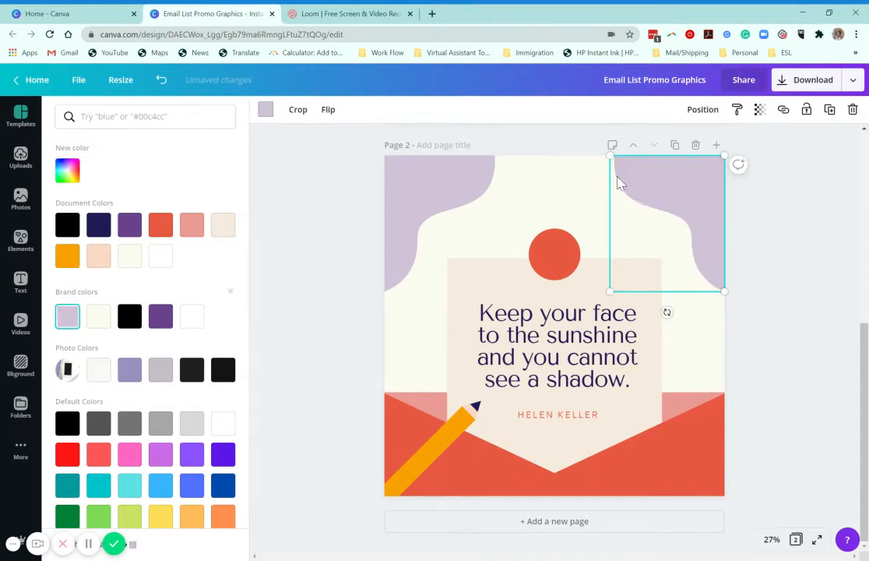
Recolour the red envelope front with the dark purple brand colour, trying light purple on it and undoing that.
click(690, 473)
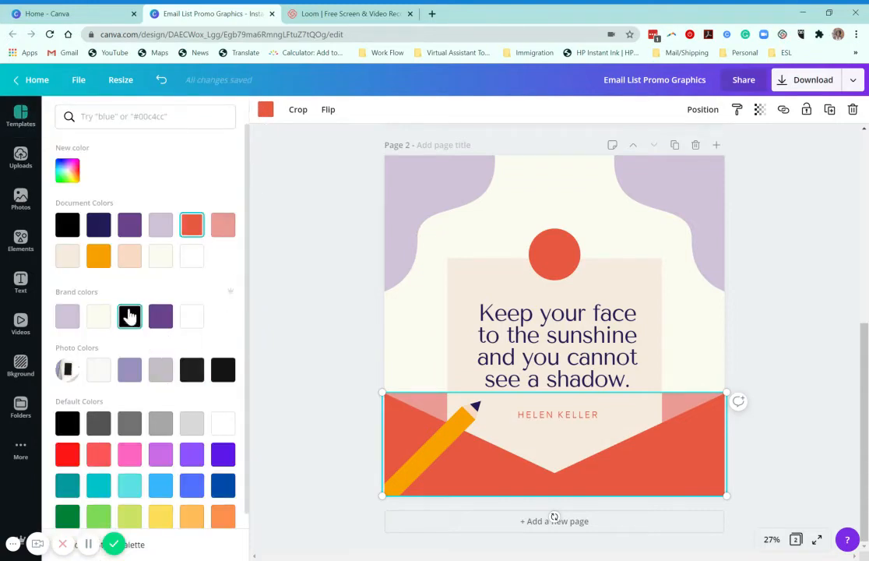
click(163, 319)
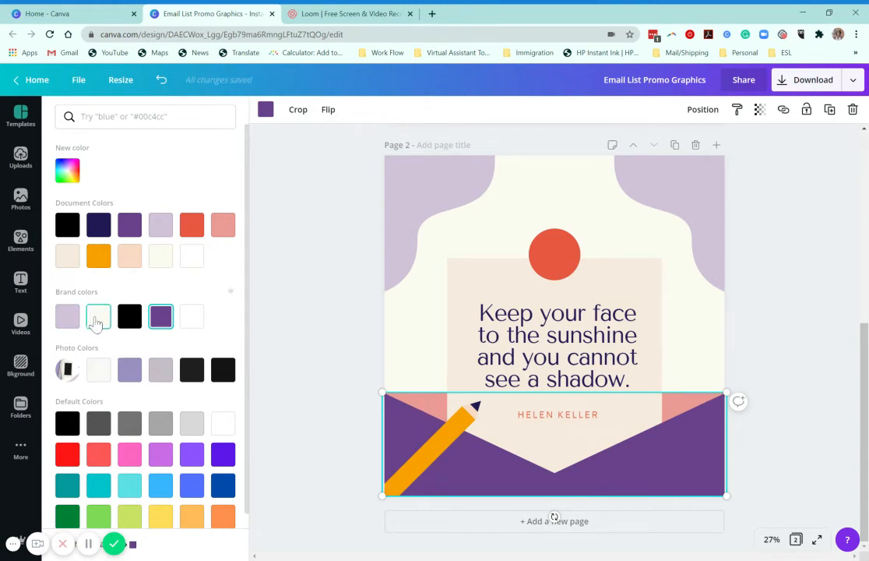
click(68, 319)
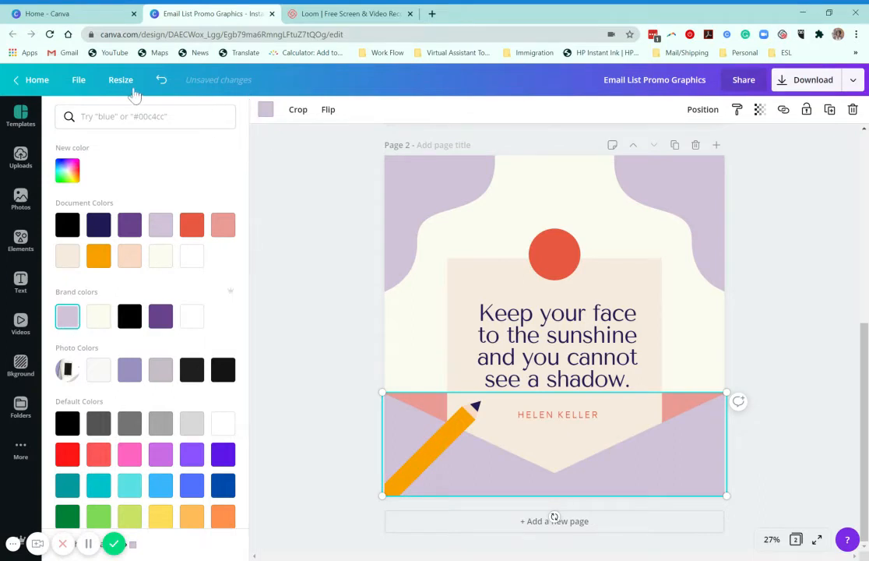
click(161, 81)
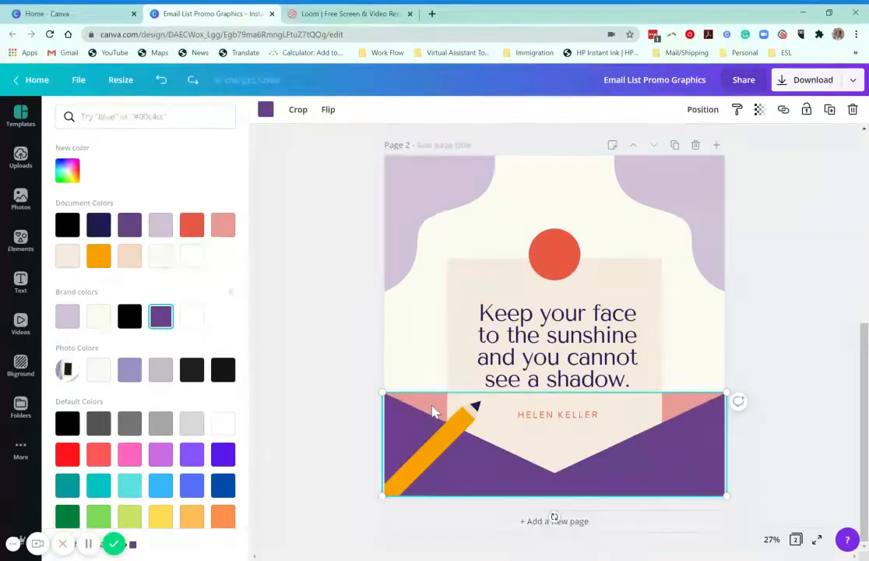
key(Escape)
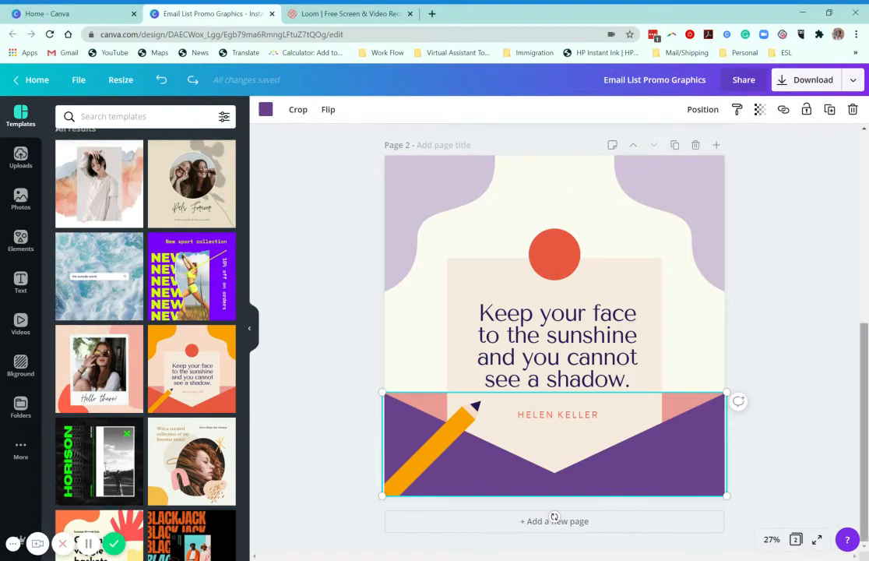
click(776, 349)
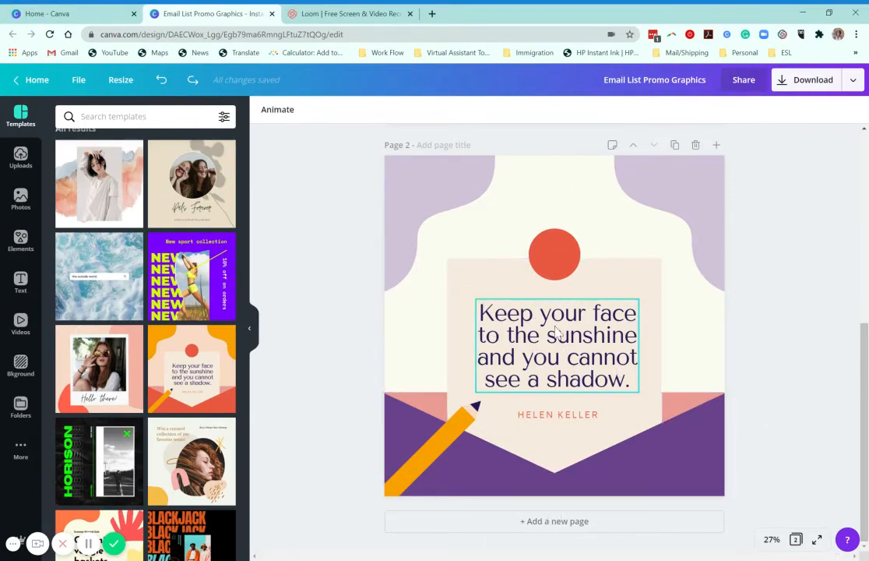
click(687, 401)
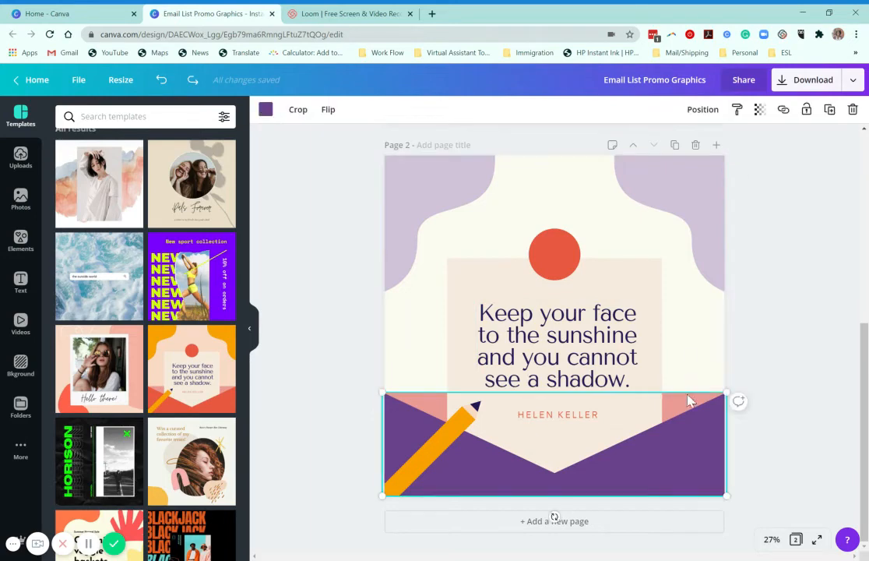
double_click(688, 408)
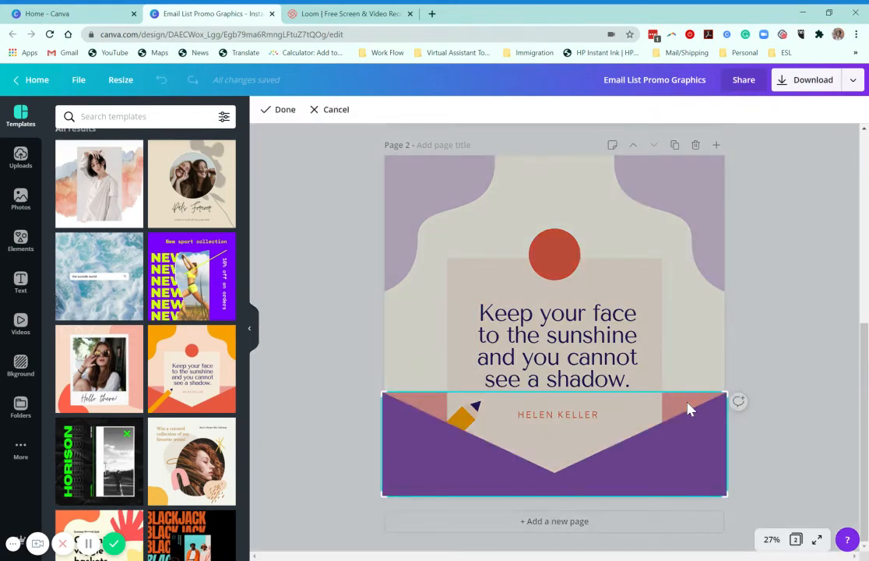
key(Return)
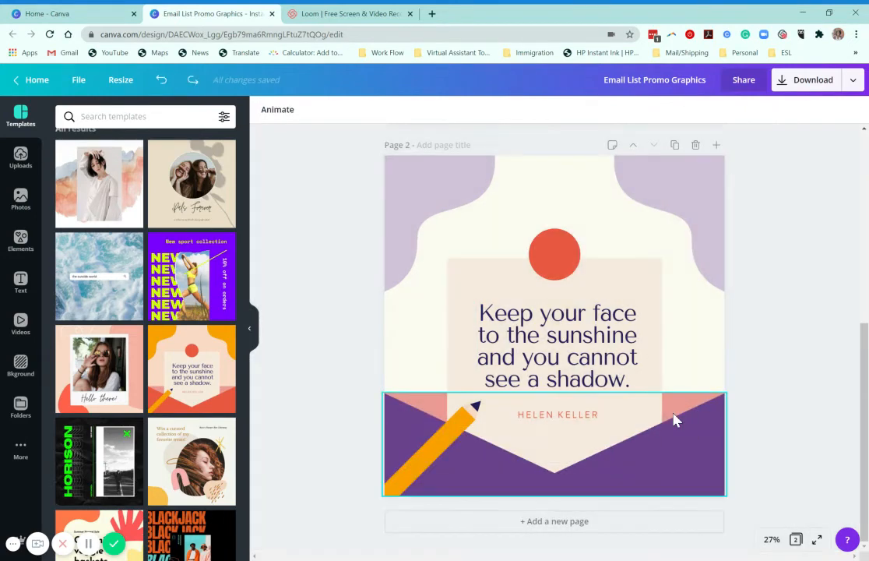
double_click(689, 402)
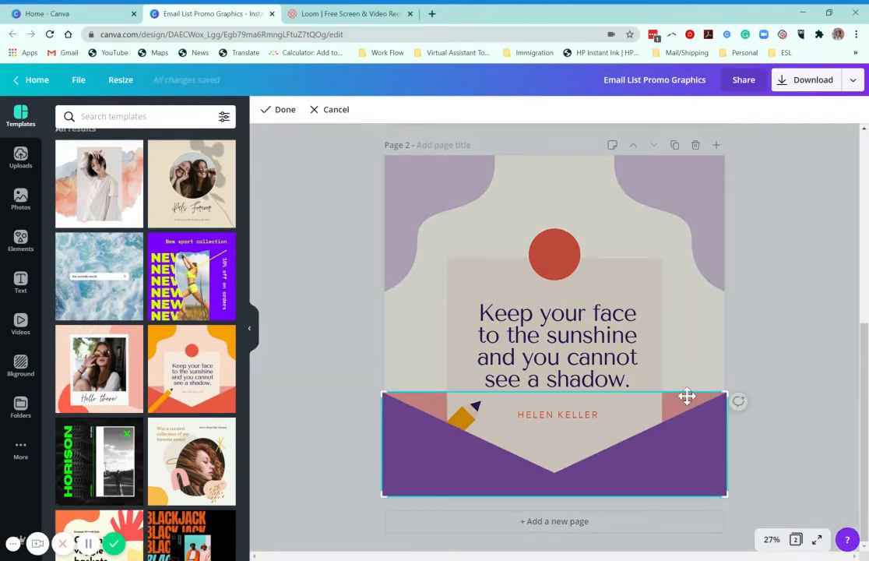
click(786, 324)
click(689, 413)
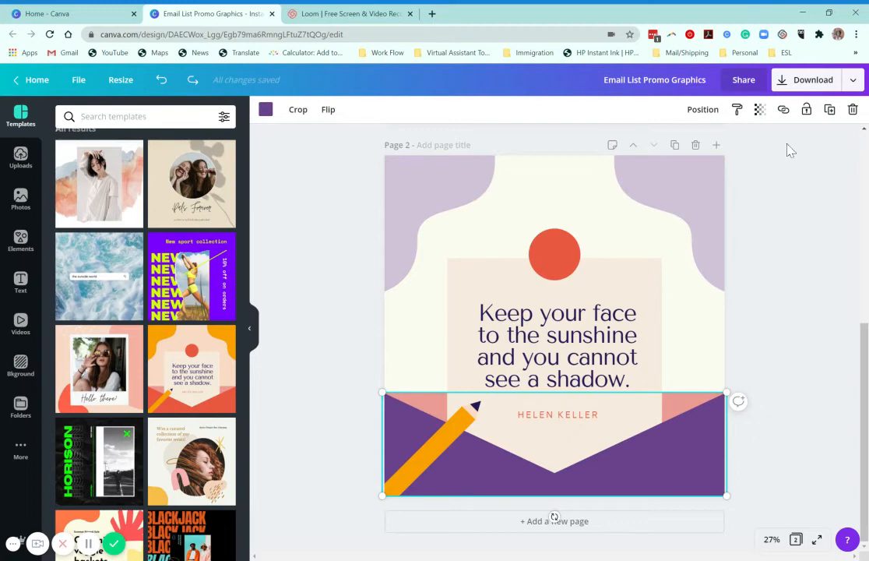
Recolour the red circle above the note with the dark purple brand colour.
click(553, 254)
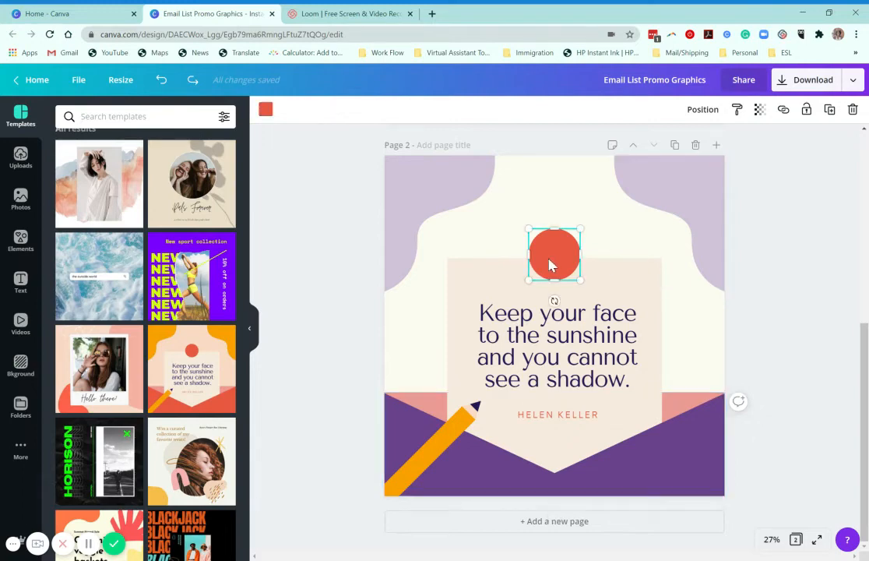
click(265, 109)
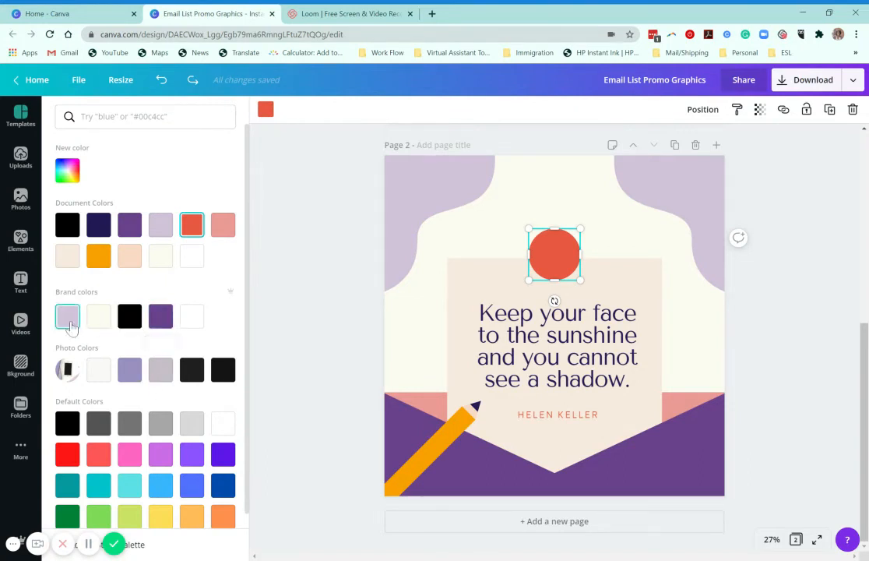
click(161, 317)
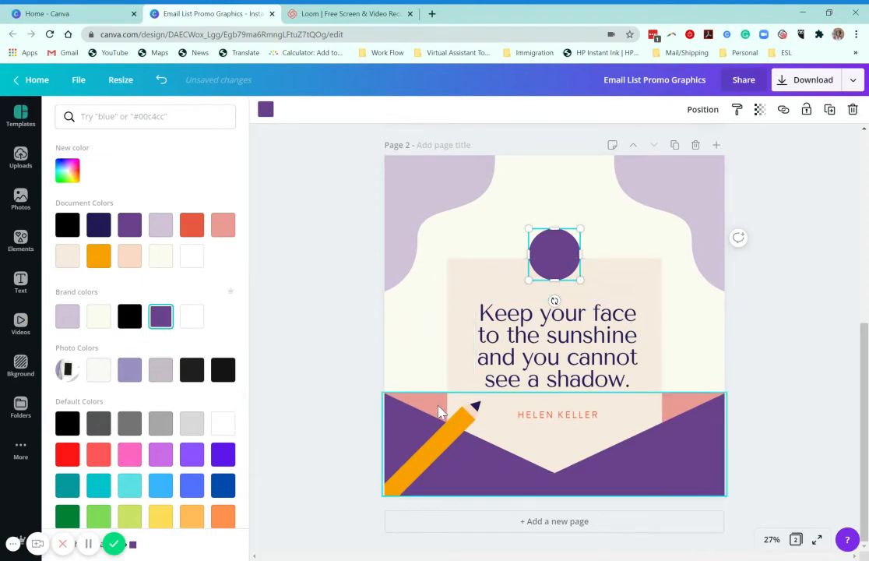
click(440, 412)
double_click(436, 408)
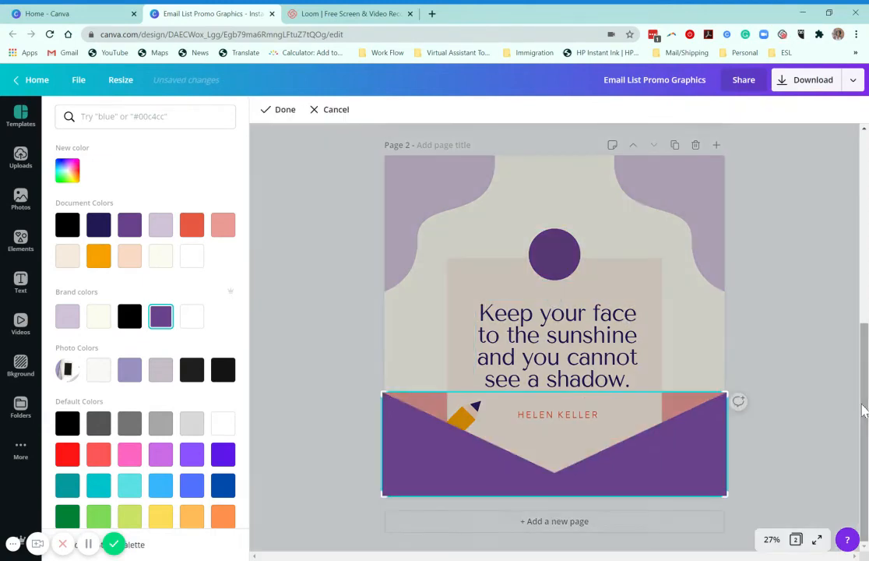
click(768, 420)
click(679, 419)
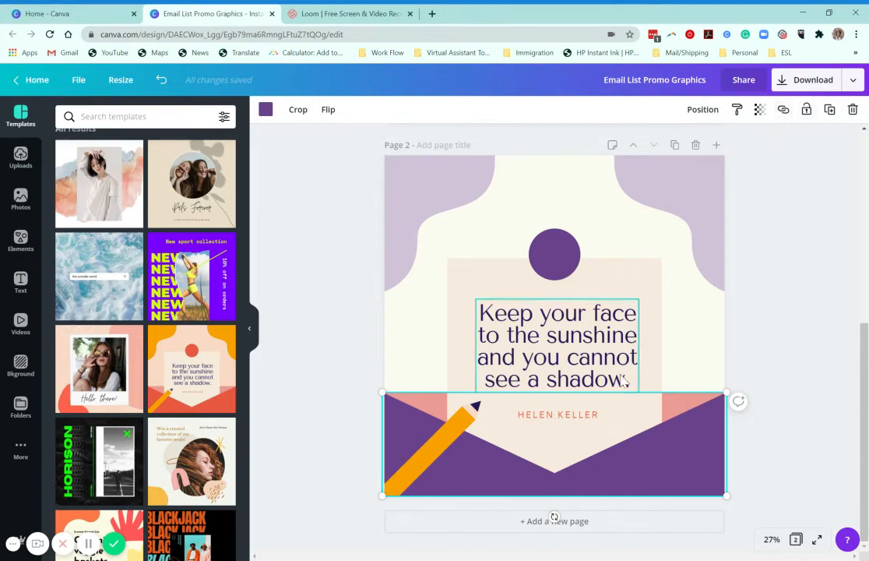
Move the envelope front up off the pink rectangle behind it and recolour that rectangle with the light purple brand colour.
drag(689, 411, 704, 274)
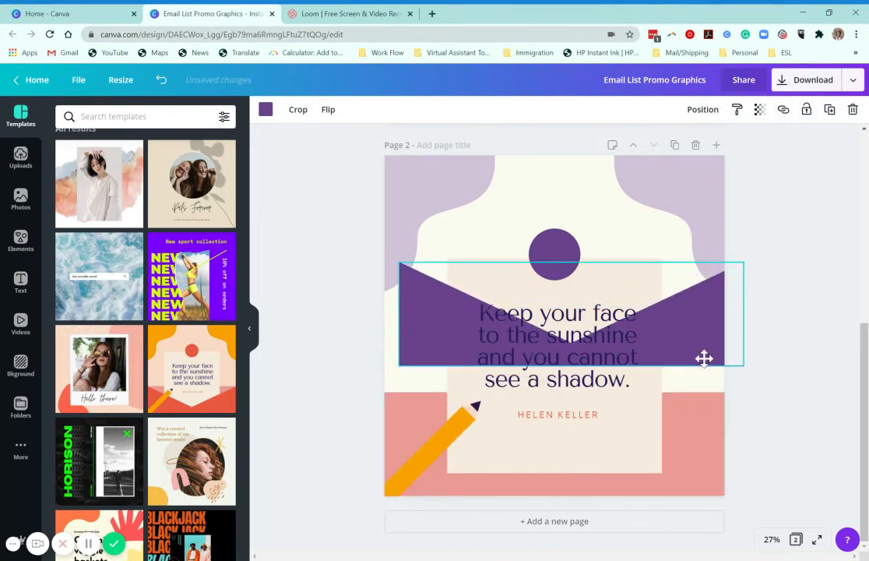
click(705, 466)
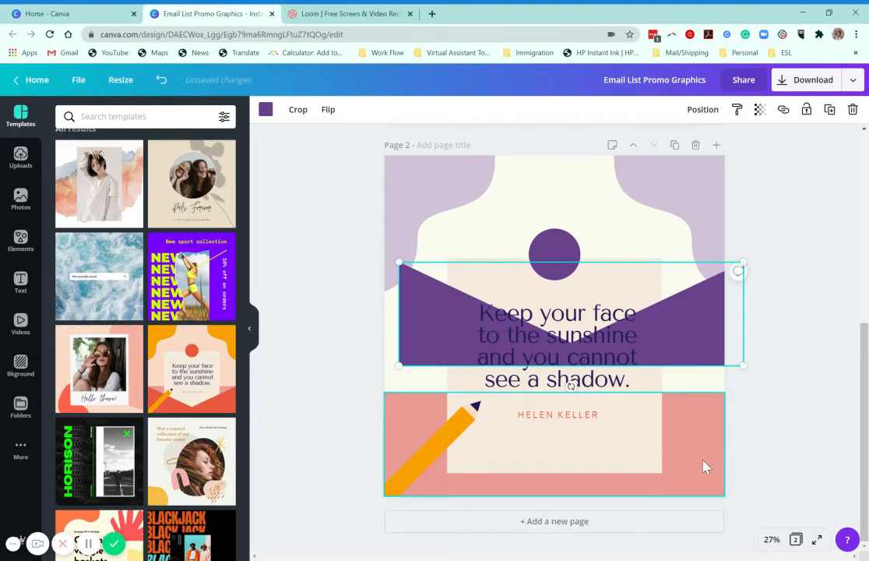
click(265, 110)
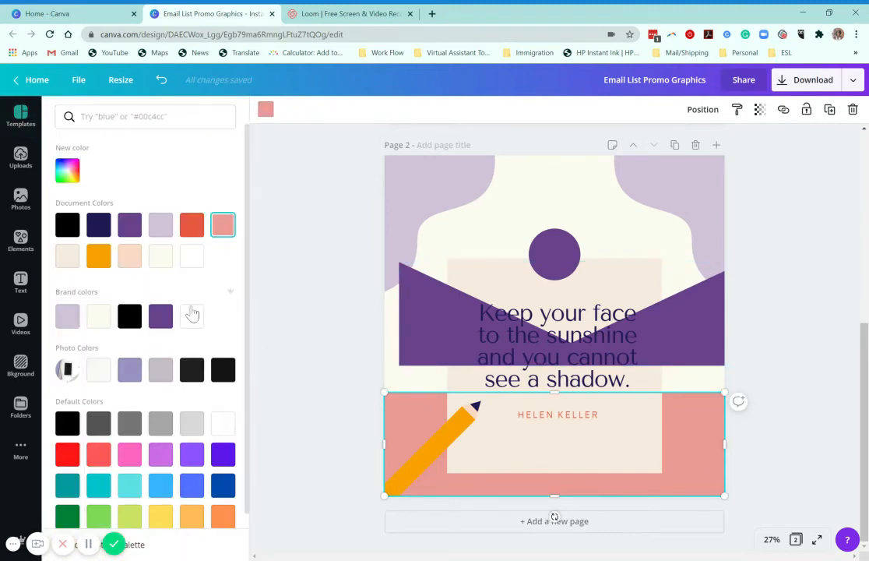
click(68, 322)
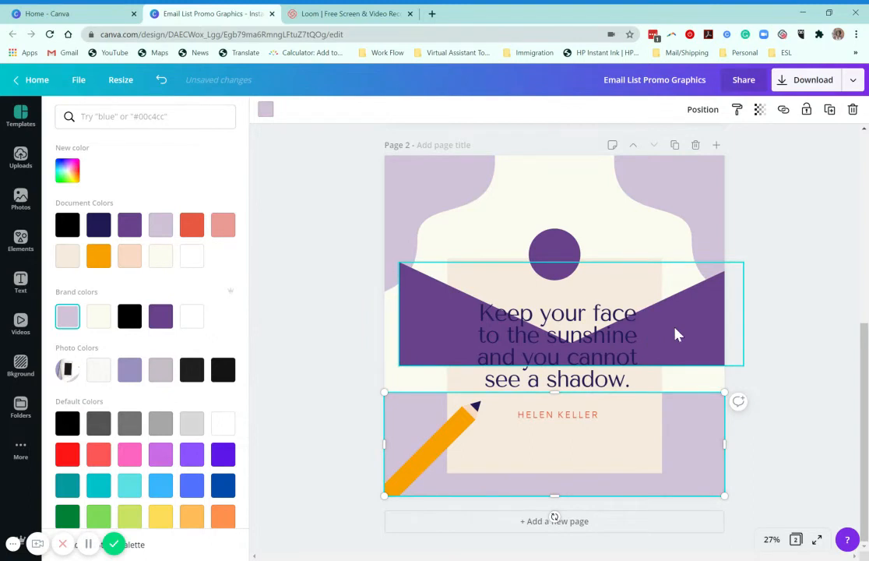
Move the dark purple envelope front back down over the light purple rectangle, along the page's lower edge.
drag(676, 334, 663, 457)
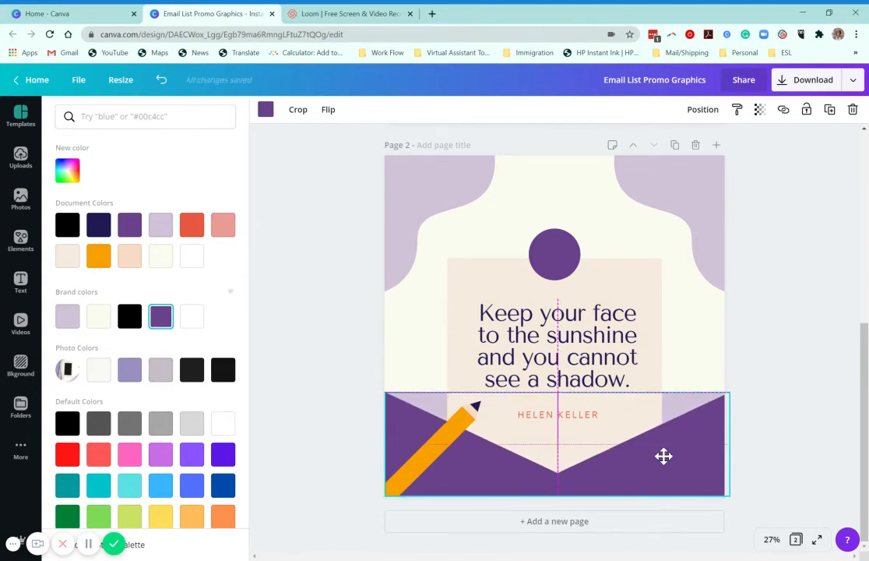
key(Escape)
key(Escape)
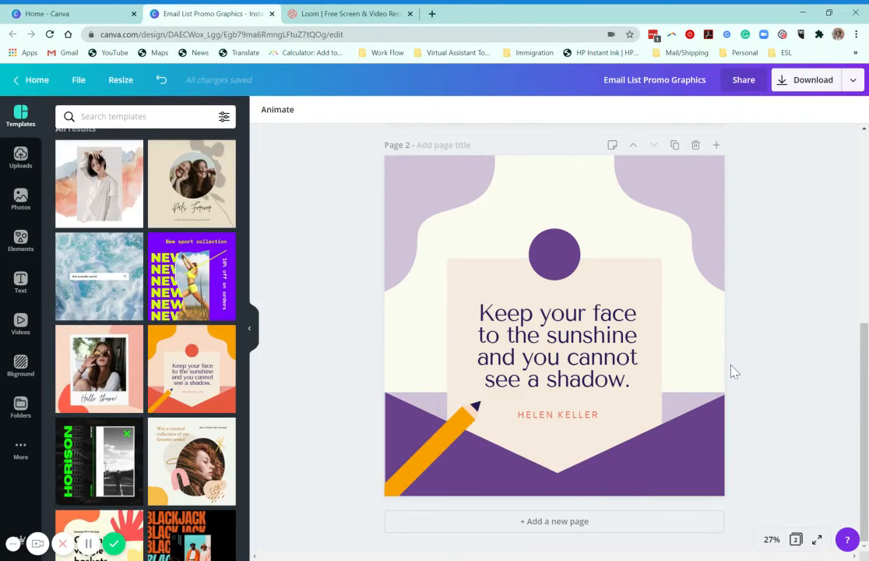
Replace the quote text on the note with "Loving our content? Join our email list!".
click(602, 345)
click(600, 343)
text(Joun)
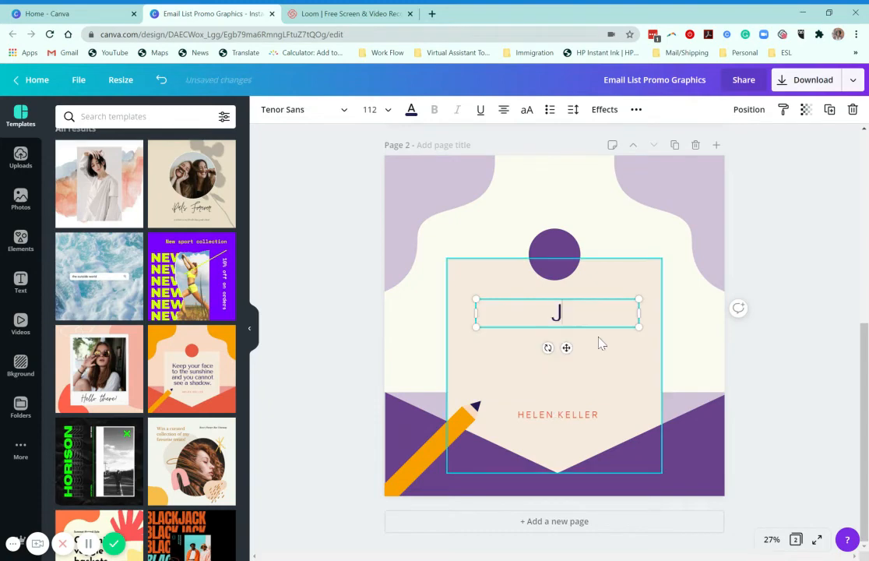
key(BackSpace)
key(BackSpace)
key(BackSpace)
text(Loving our c)
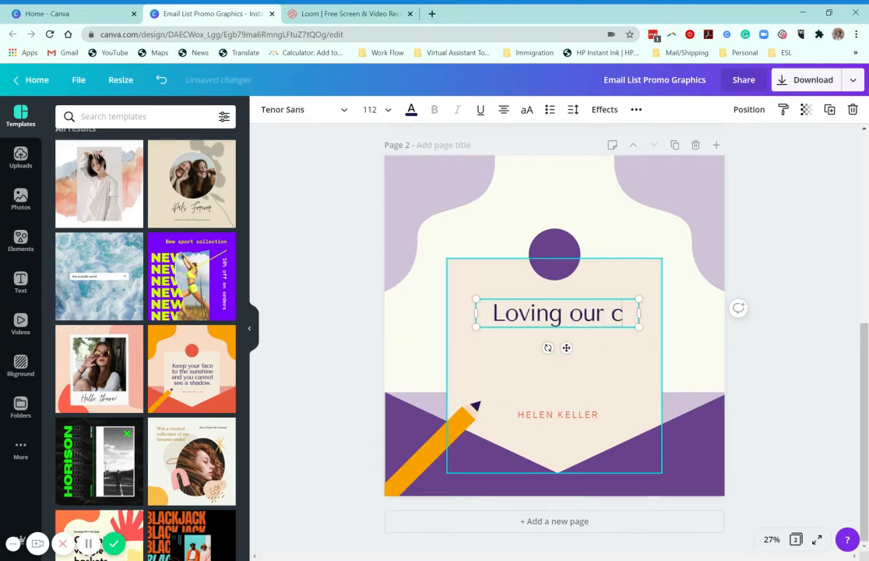
text(ontent?)
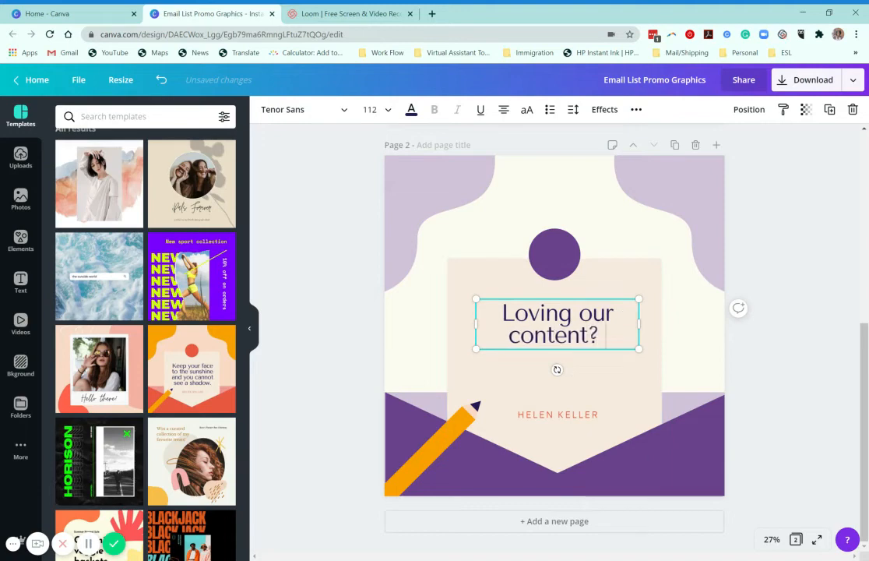
text( Join our email)
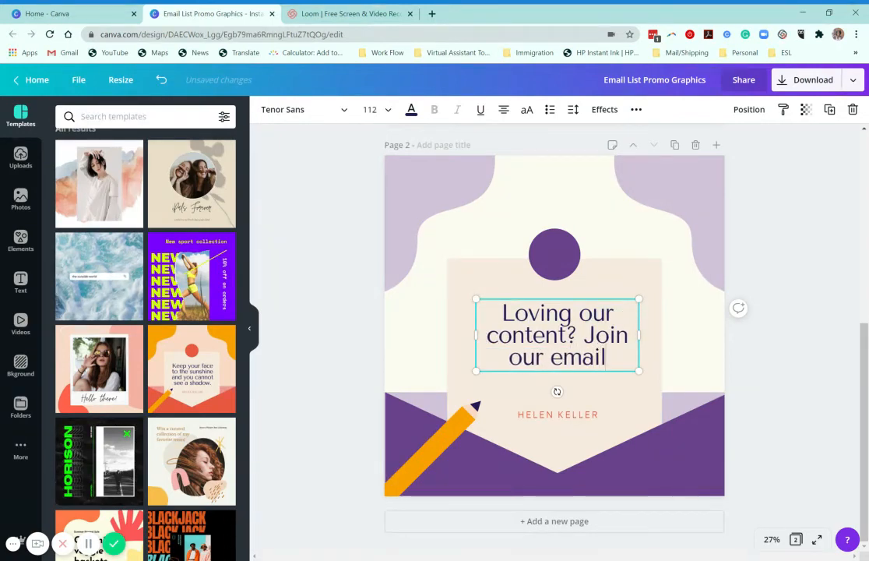
text( loist)
key(BackSpace)
key(BackSpace)
key(BackSpace)
key(BackSpace)
text(ist)
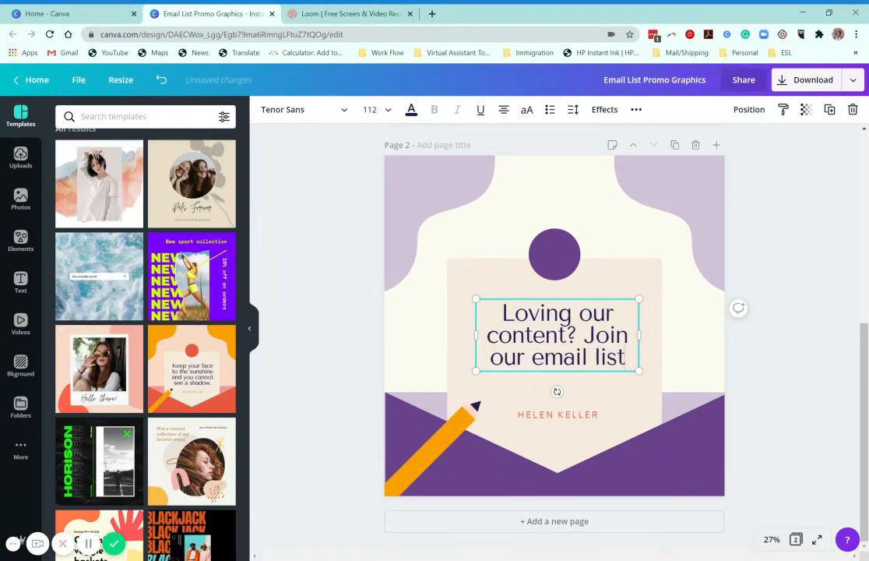
text(!)
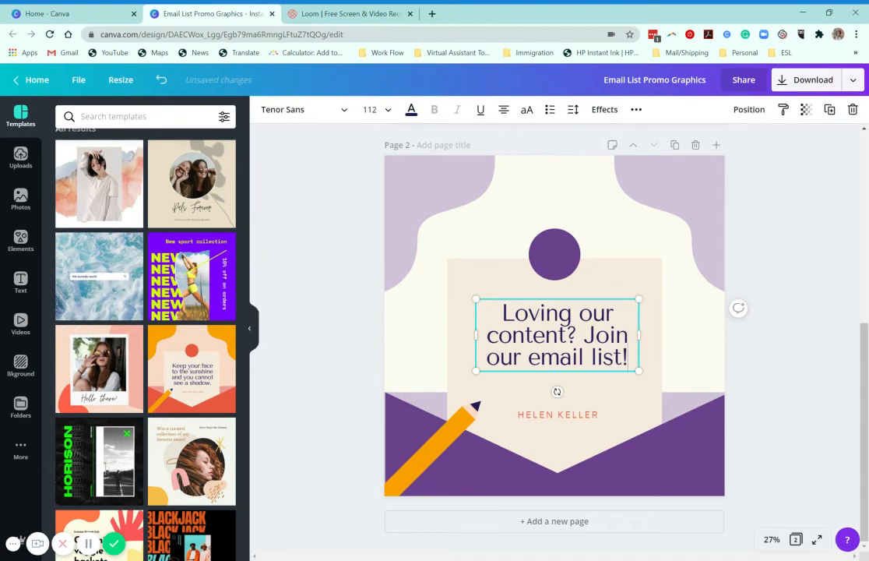
click(580, 415)
click(580, 416)
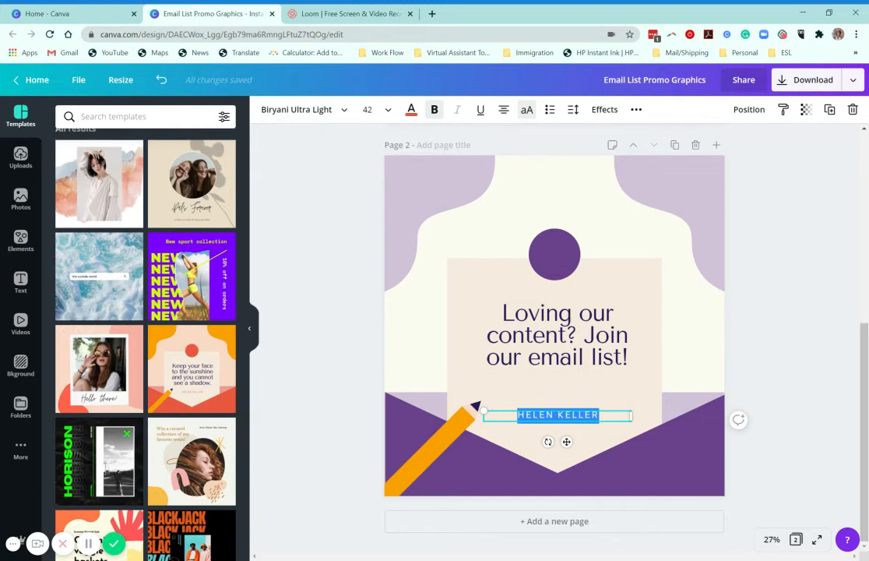
click(528, 310)
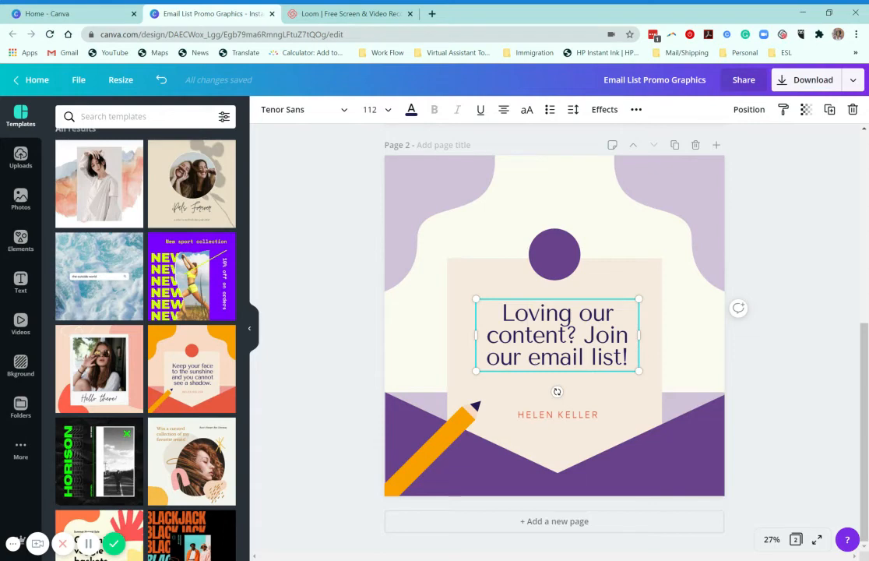
click(550, 418)
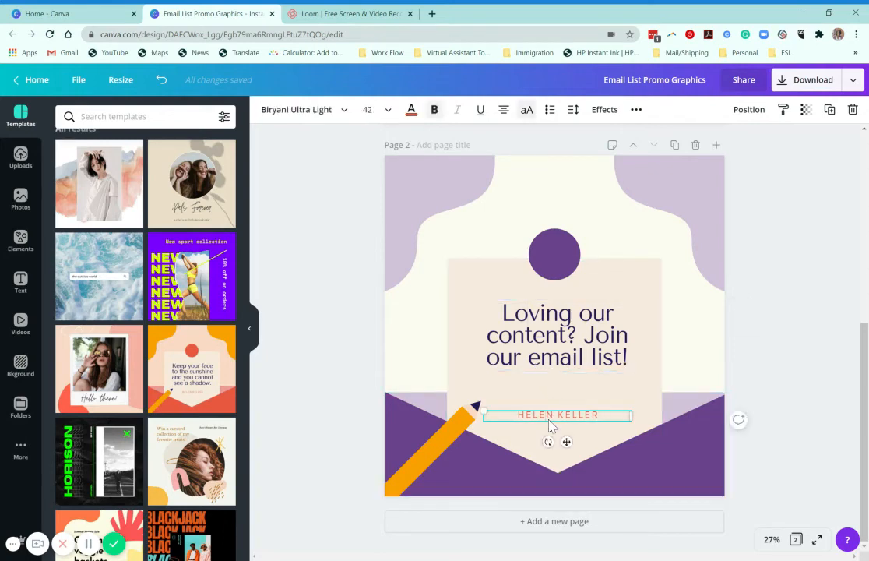
double_click(556, 414)
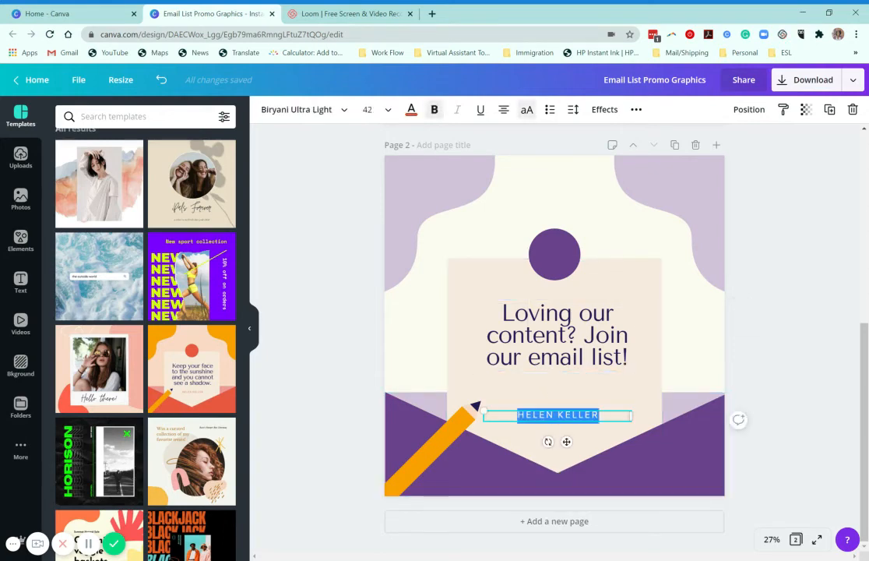
text(@)
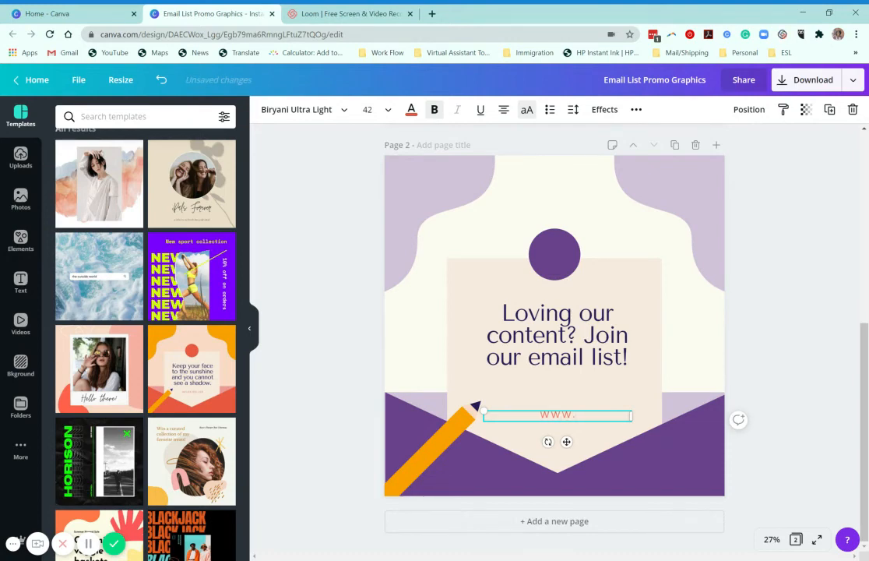
text(ww.jvanservices/c)
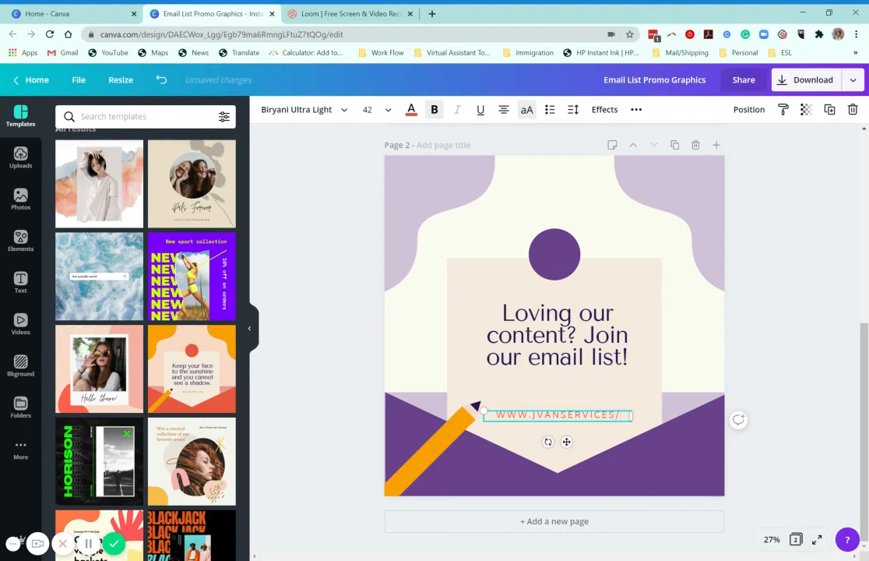
key(BackSpace)
key(BackSpace)
text(.cp,)
key(BackSpace)
key(BackSpace)
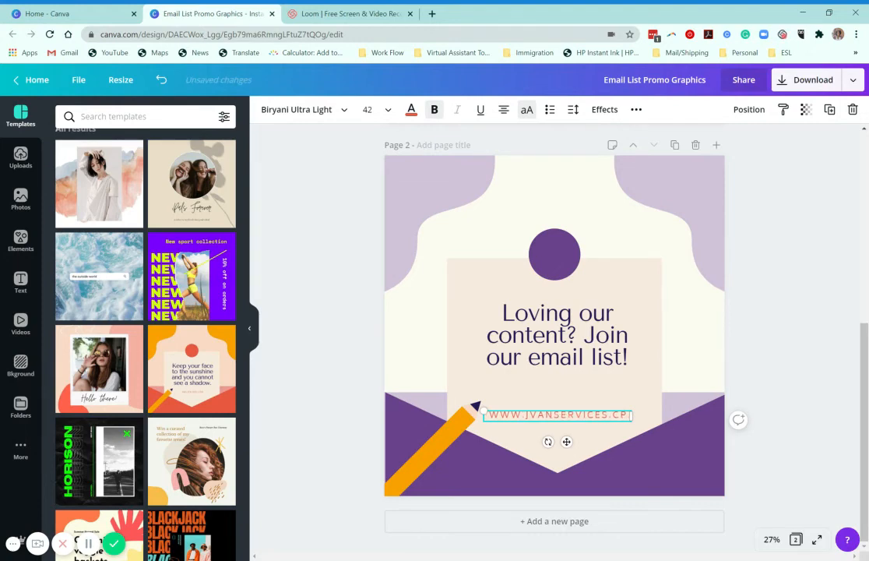
text(onm)
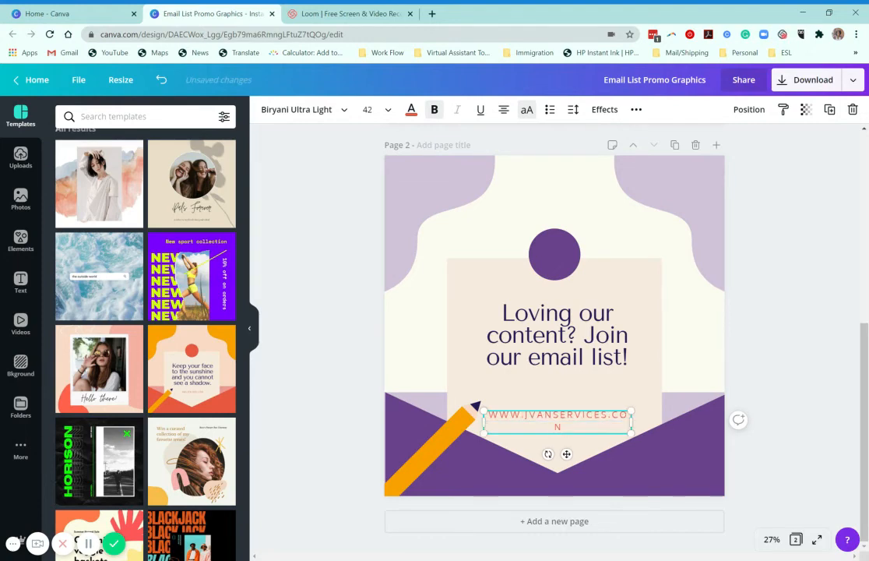
key(BackSpace)
text(m)
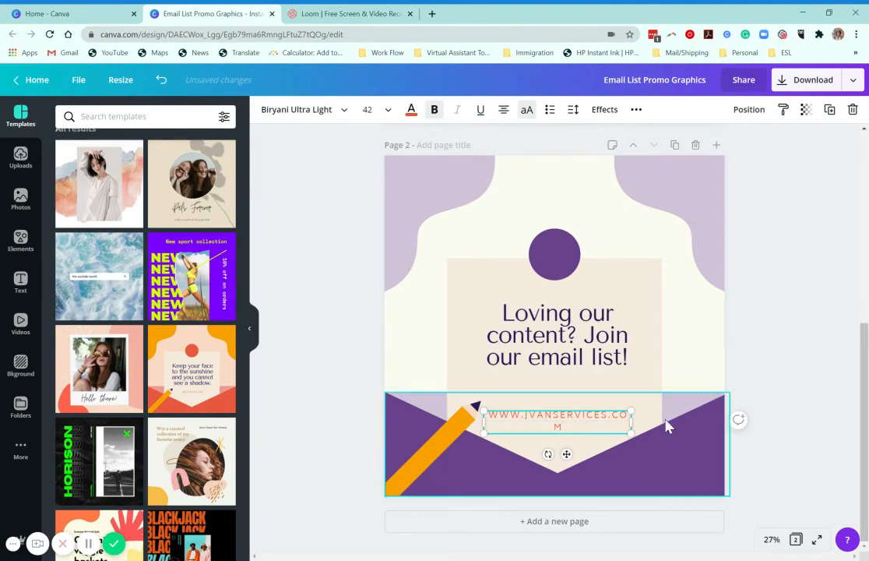
drag(637, 421, 646, 421)
Recolour the website address on the note with the black brand colour.
key(ctrl+a)
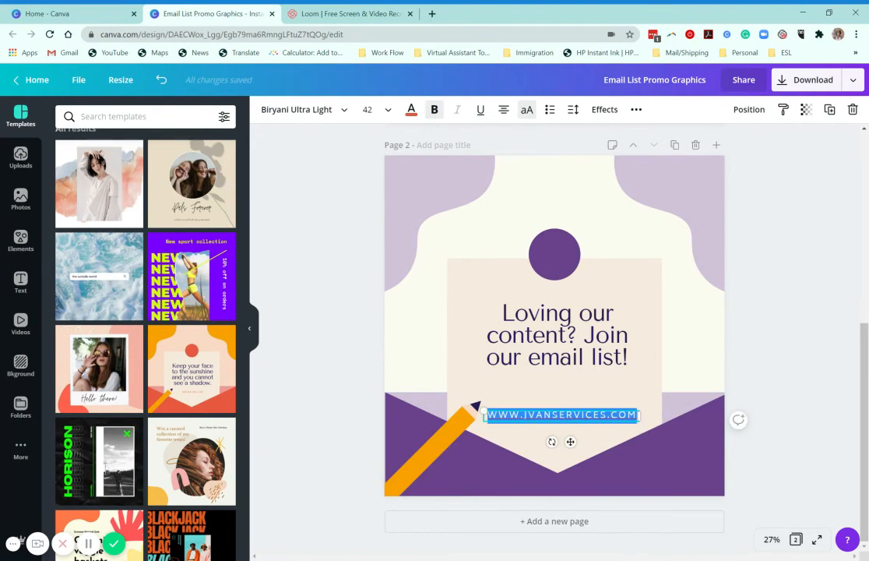
click(411, 110)
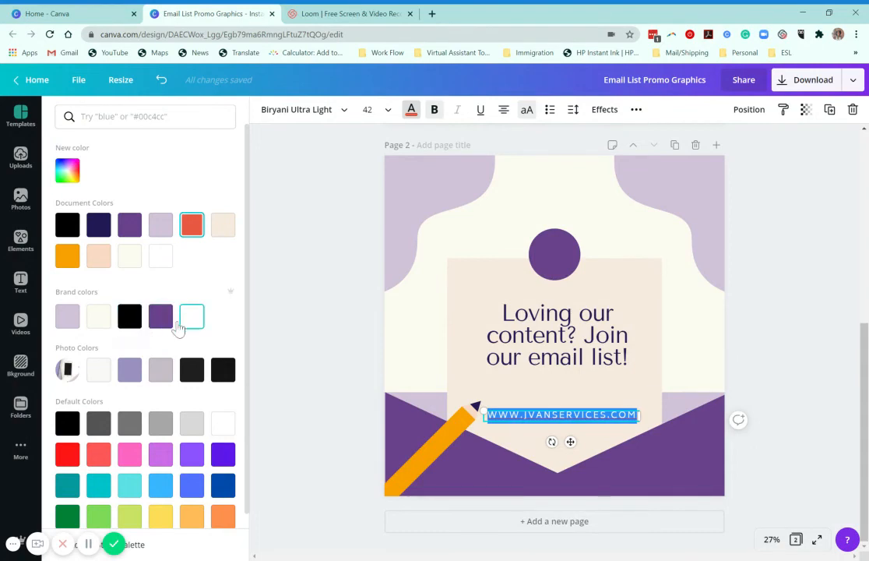
click(132, 321)
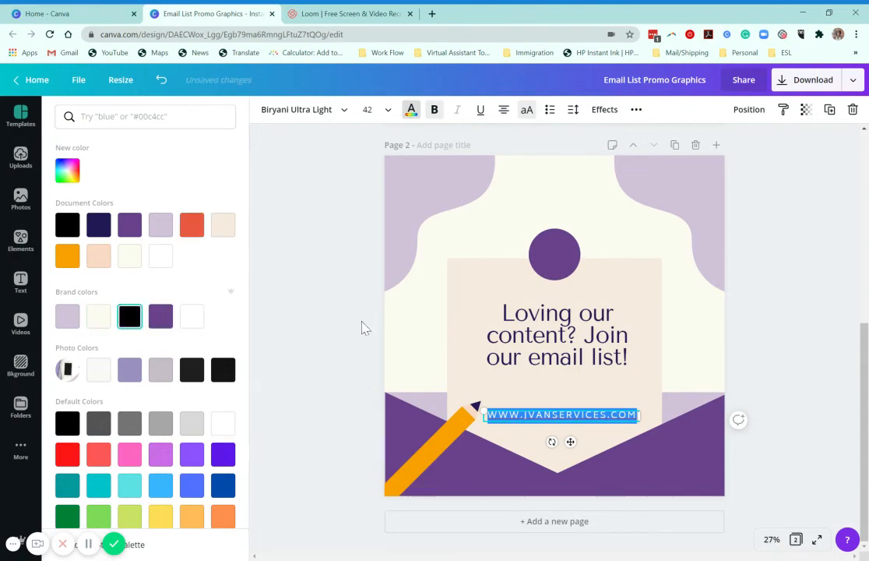
key(Escape)
click(592, 396)
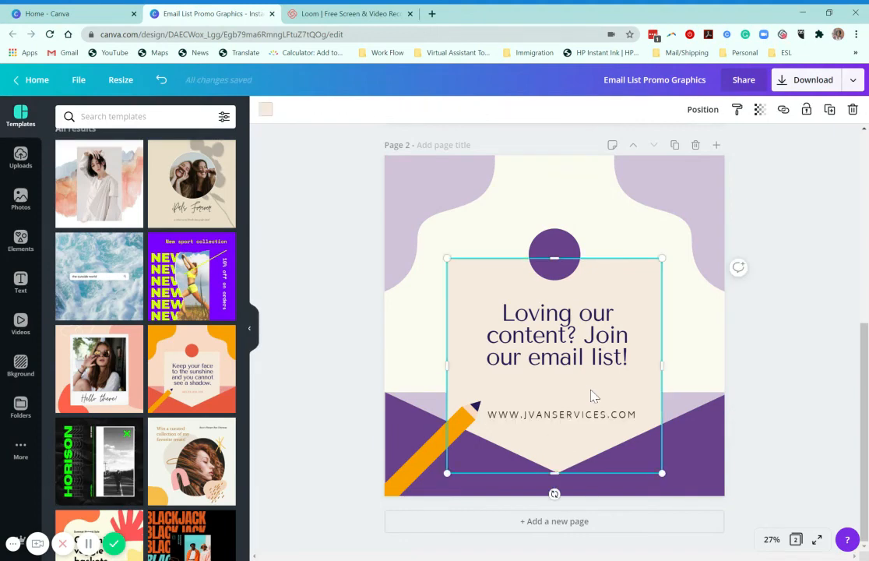
Try the white brand colour on the website address.
double_click(600, 417)
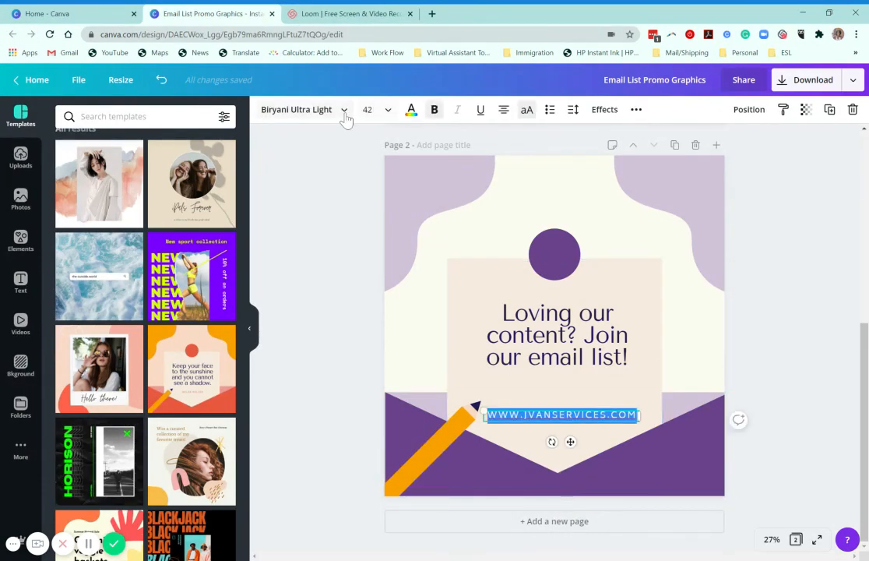
click(412, 109)
click(200, 325)
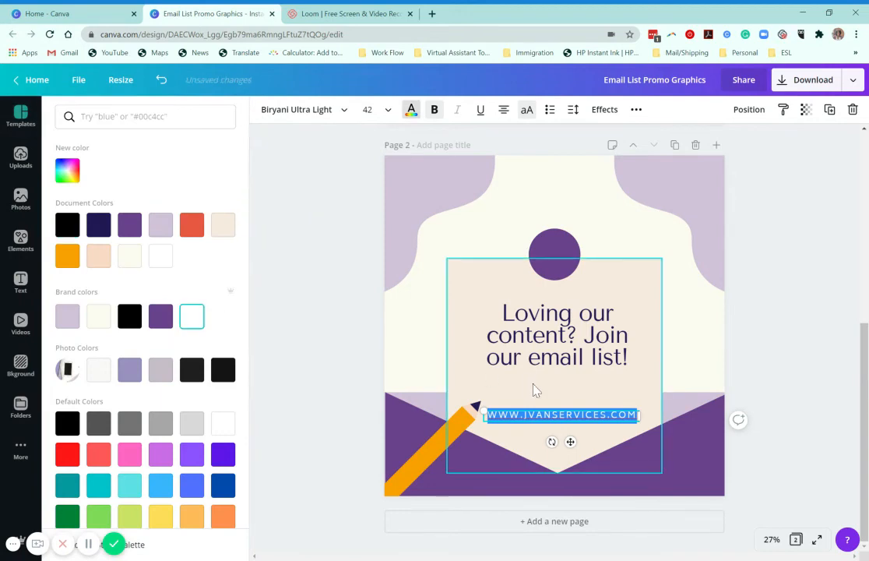
click(529, 389)
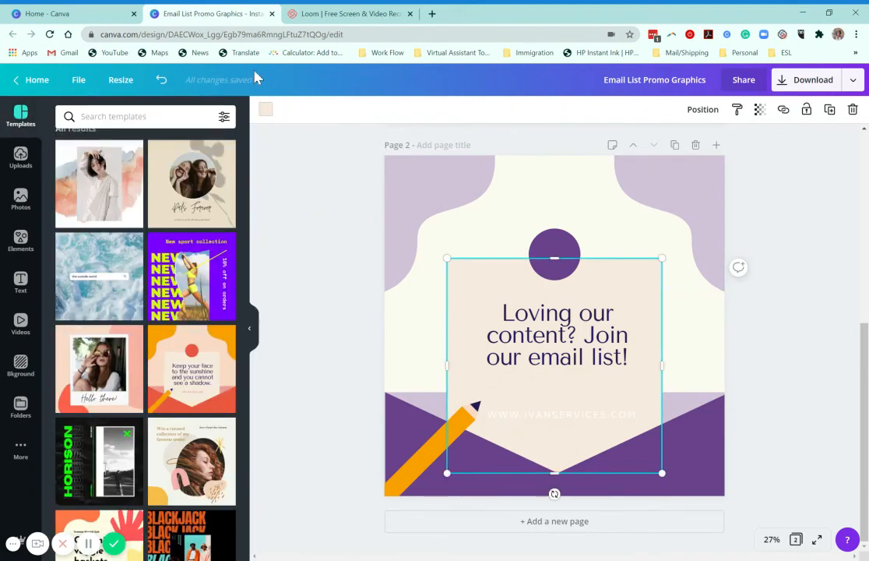
Extend the note's main text to read "Loving our content or want more value? Join our email list!".
click(559, 342)
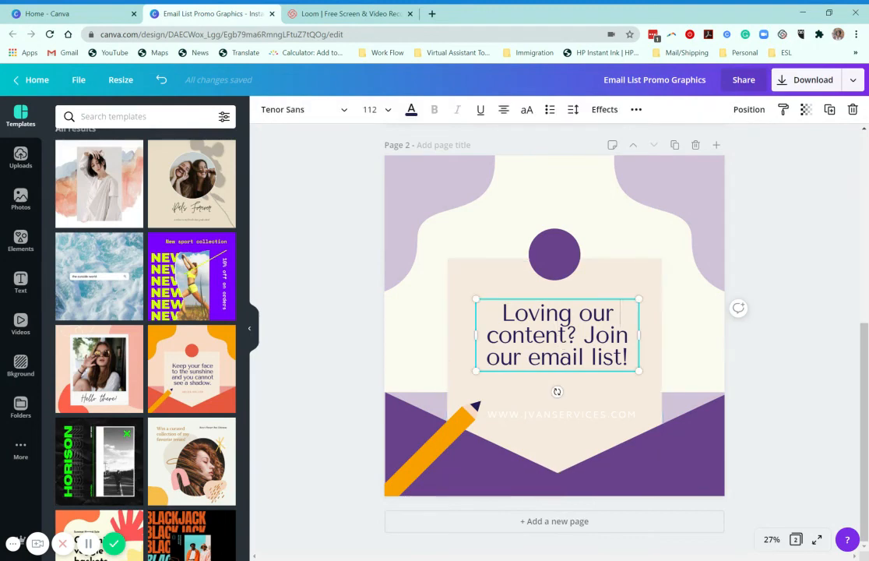
text(or want mo? Join our )
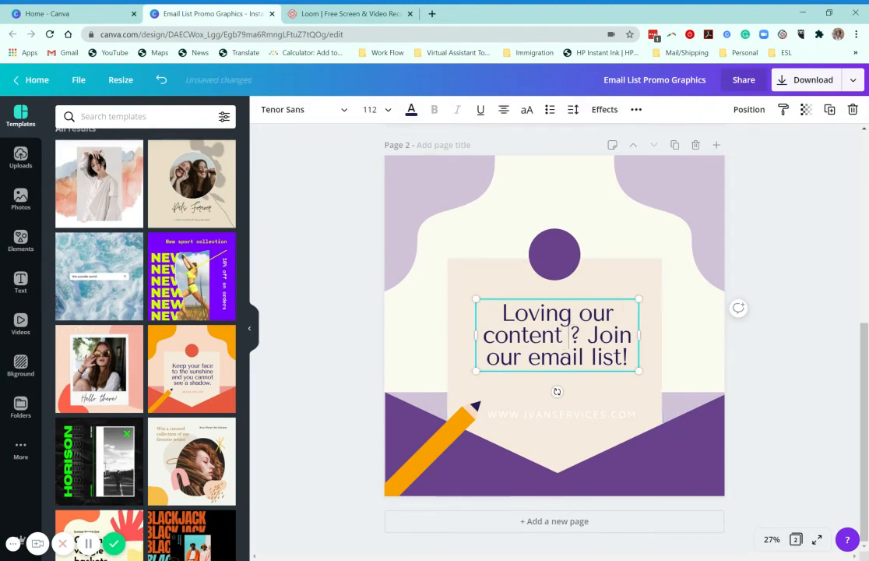
text(e)
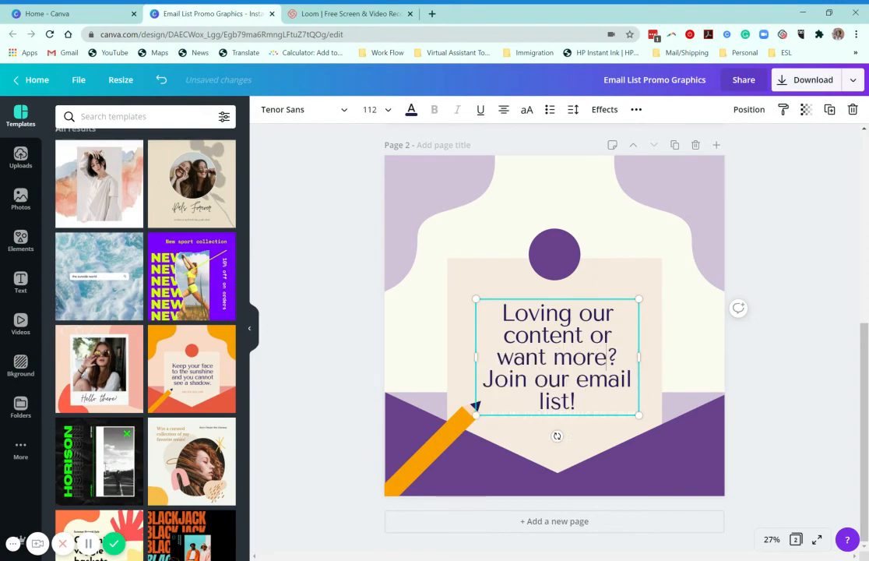
key(BackSpace)
key(BackSpace)
text(re value)
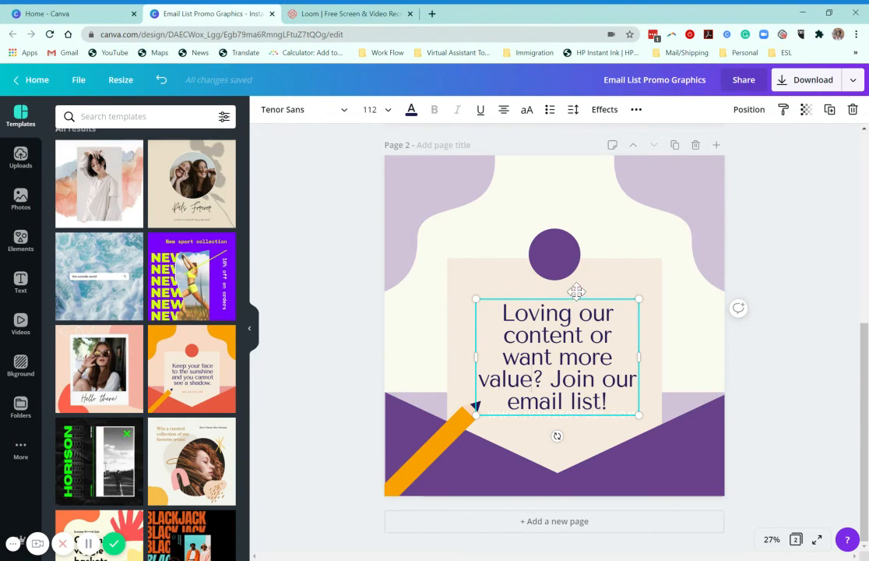
Move the main text up on the note, clear of the website address, and centre it horizontally on the page.
drag(577, 300, 577, 287)
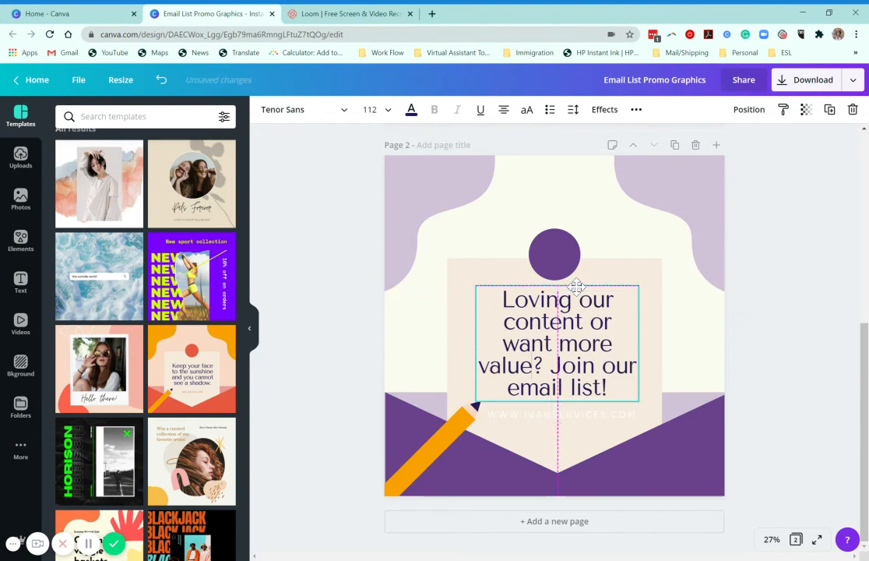
click(749, 109)
click(690, 239)
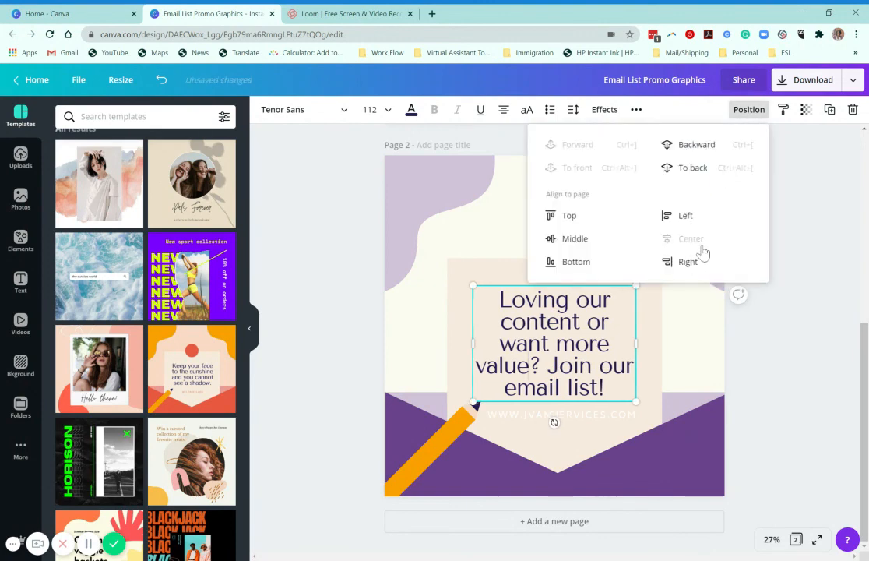
Change the website address to the black brand colour and deselect it.
click(598, 414)
click(598, 414)
double_click(597, 414)
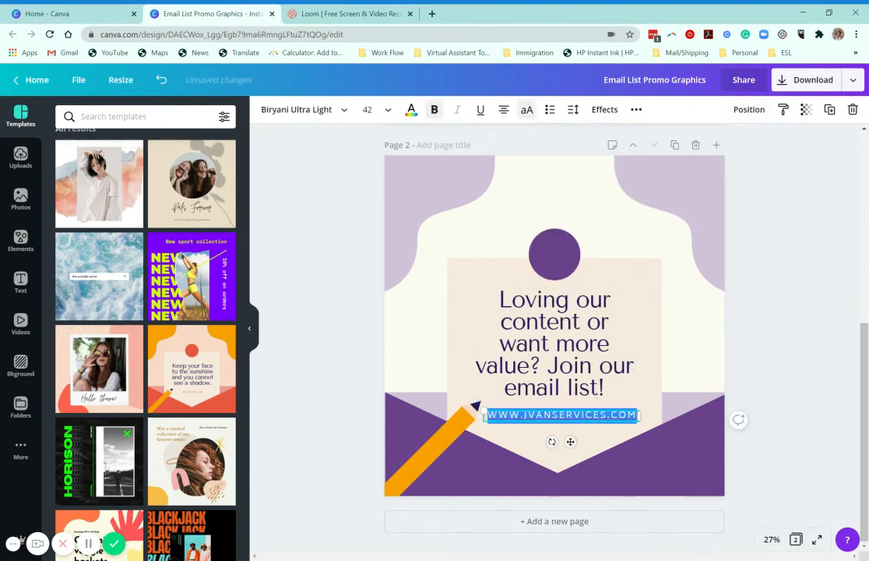
click(412, 110)
click(134, 321)
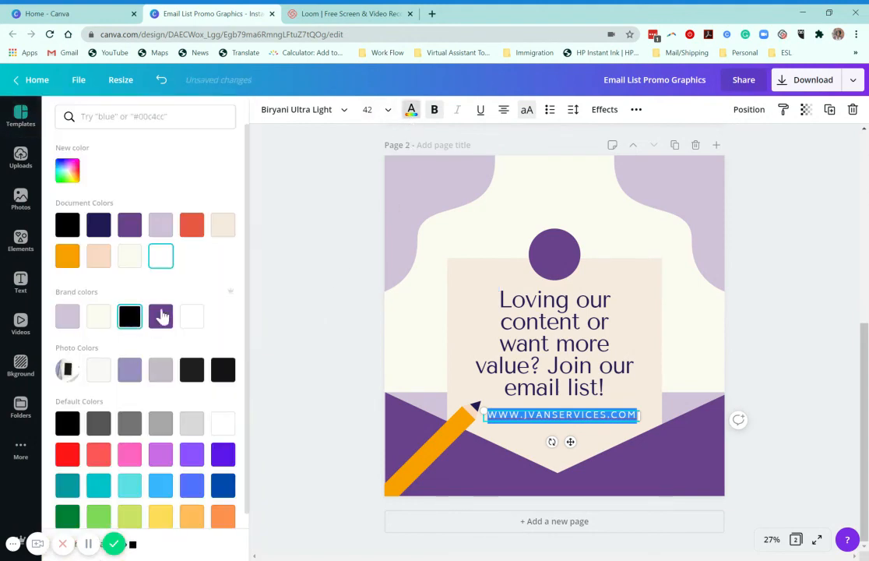
click(770, 339)
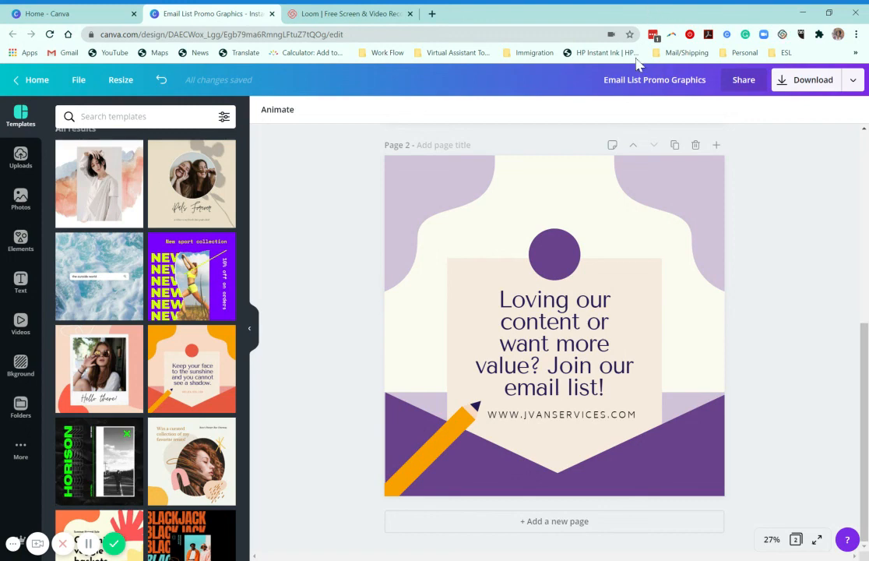
scroll(744, 313, up, 5)
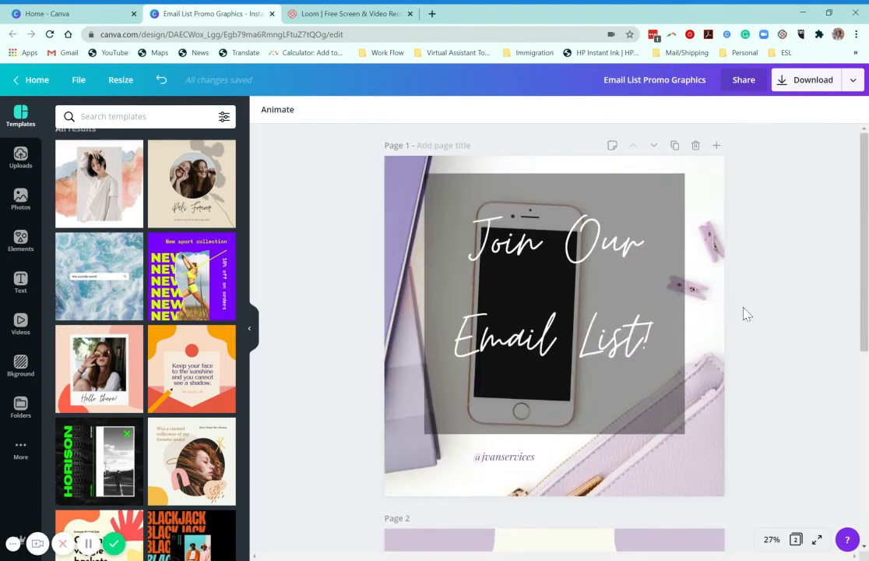
scroll(652, 273, down, 3)
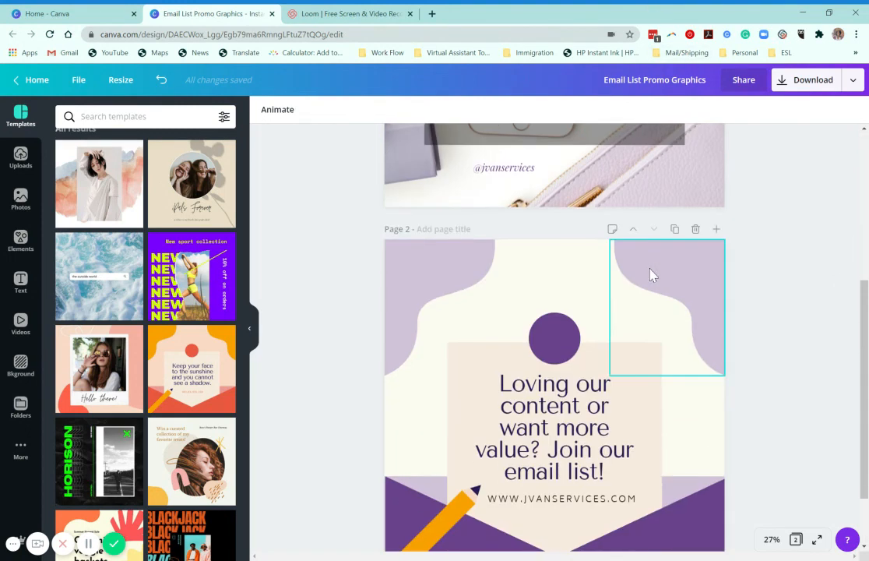
scroll(652, 273, up, 3)
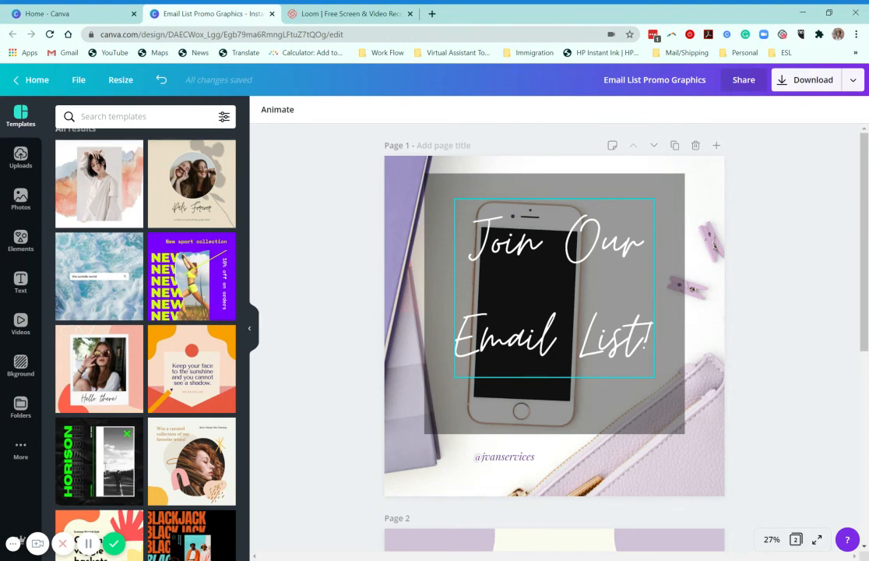
scroll(628, 255, down, 3)
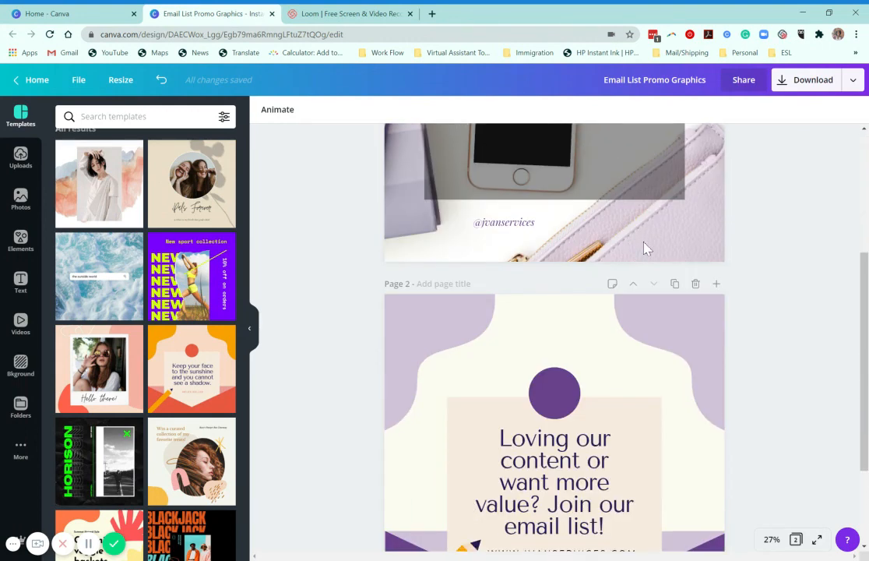
scroll(646, 248, down, 2)
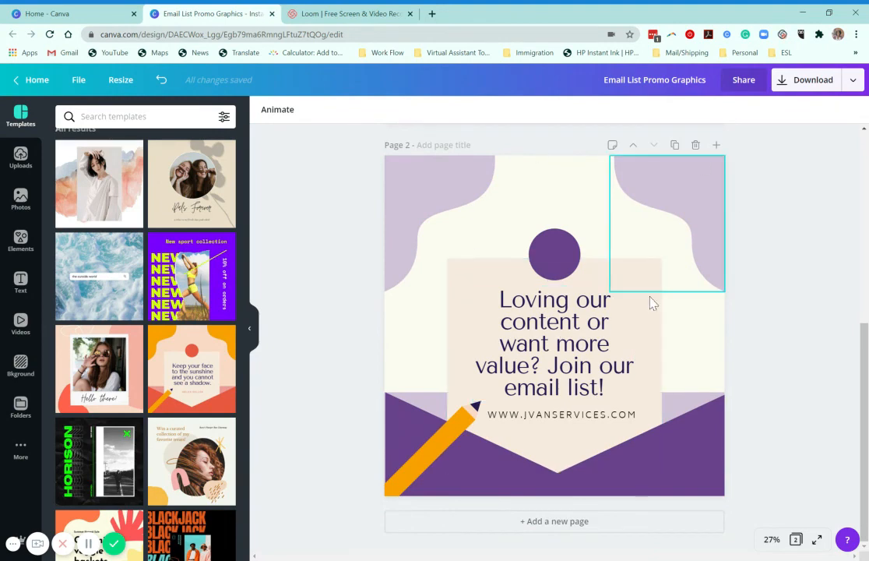